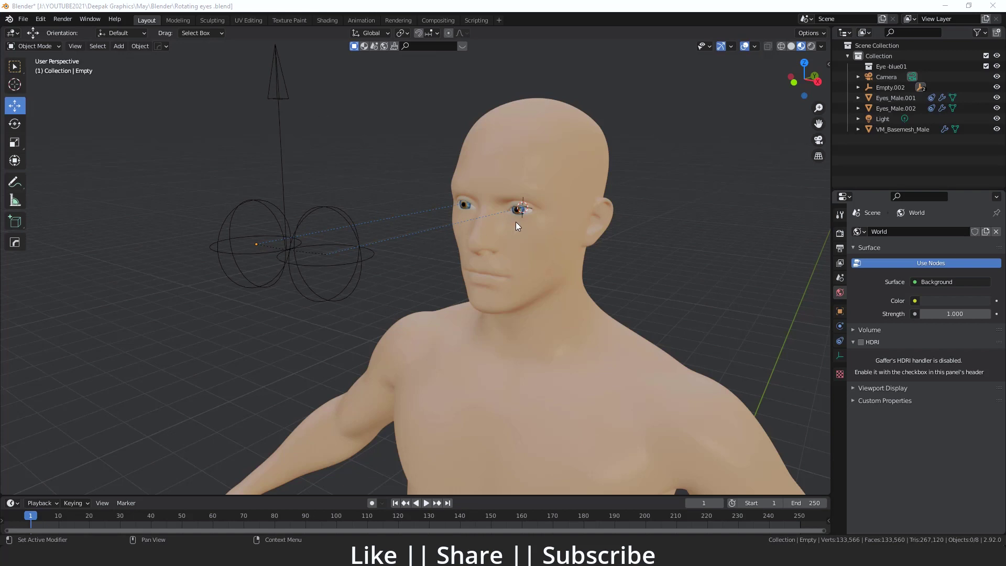
# Preview the old rig by briefly moving Empty.002, Empty.001 and the left sphere empty, cancelling each move
pyautogui.click(281, 180)
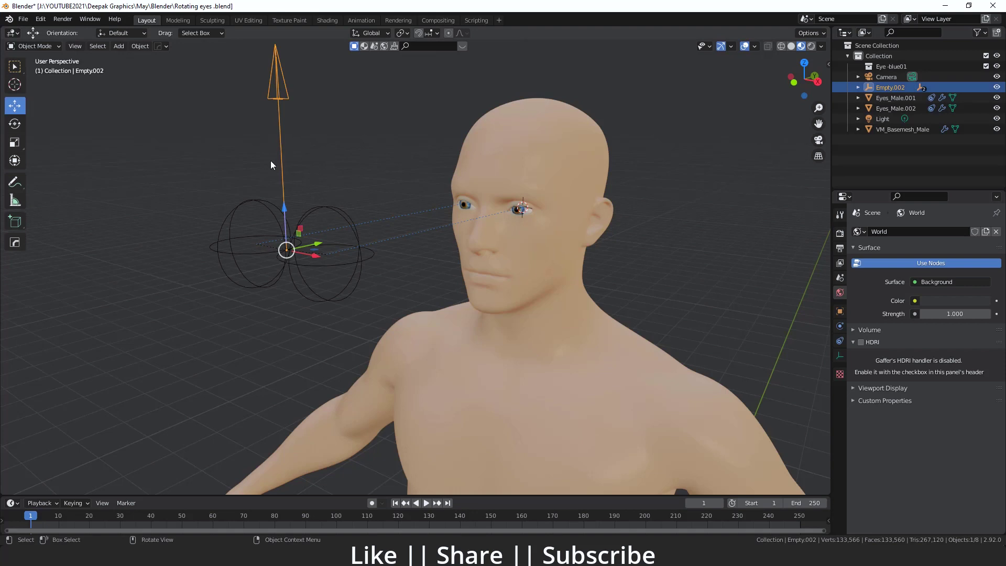
pyautogui.press('g')
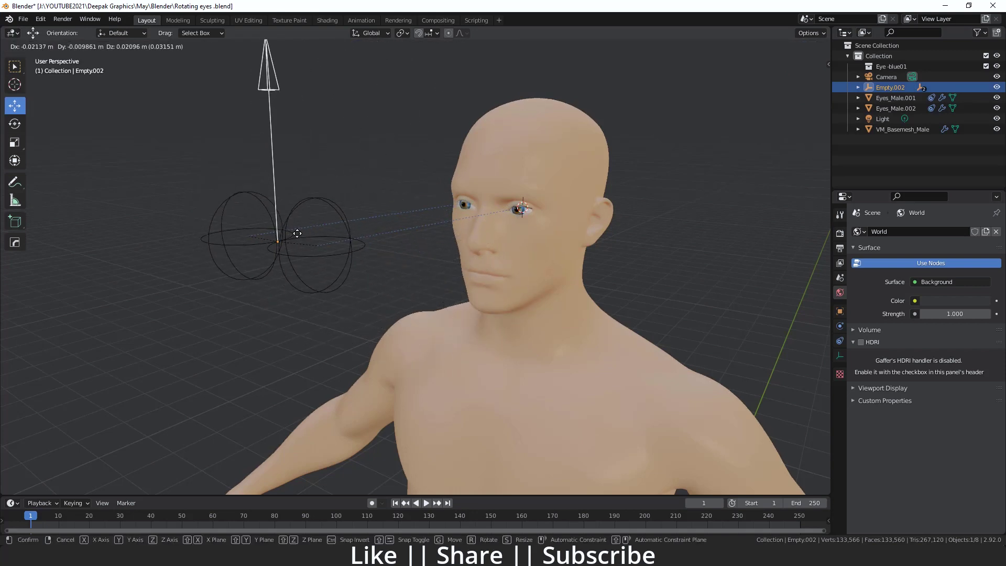
pyautogui.rightClick(315, 240)
pyautogui.click(355, 264)
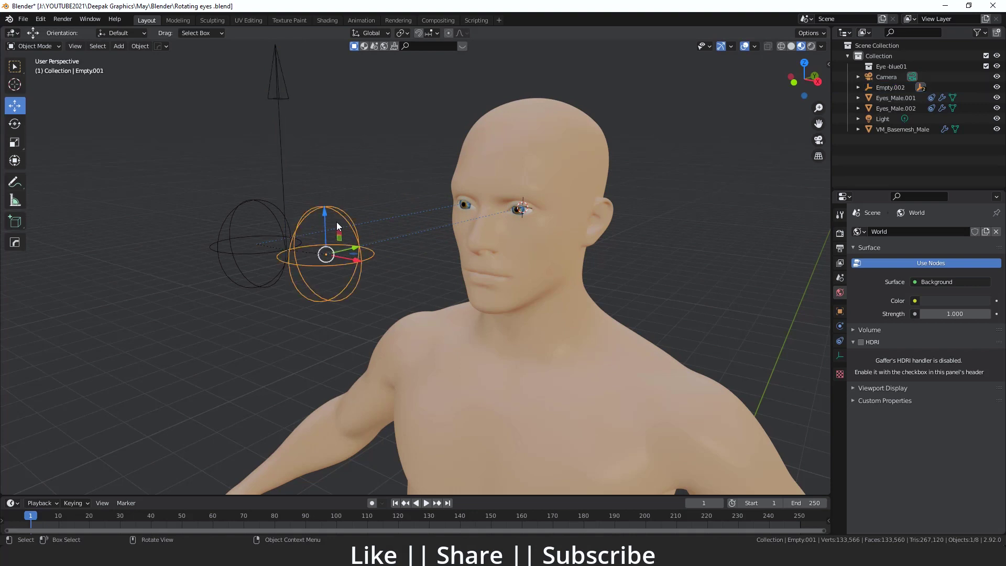
pyautogui.press('g')
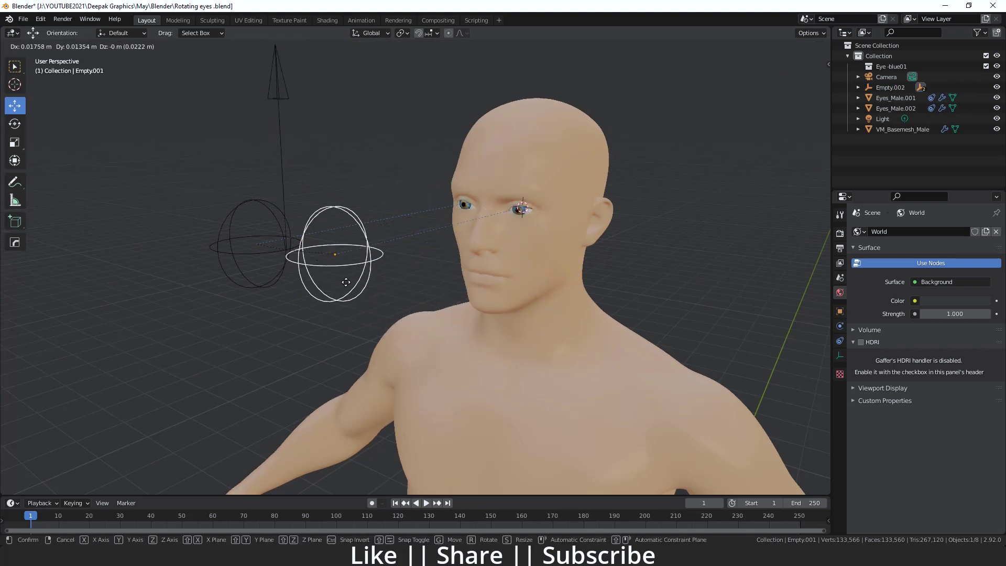
pyautogui.rightClick(438, 292)
pyautogui.click(262, 259)
pyautogui.press('g')
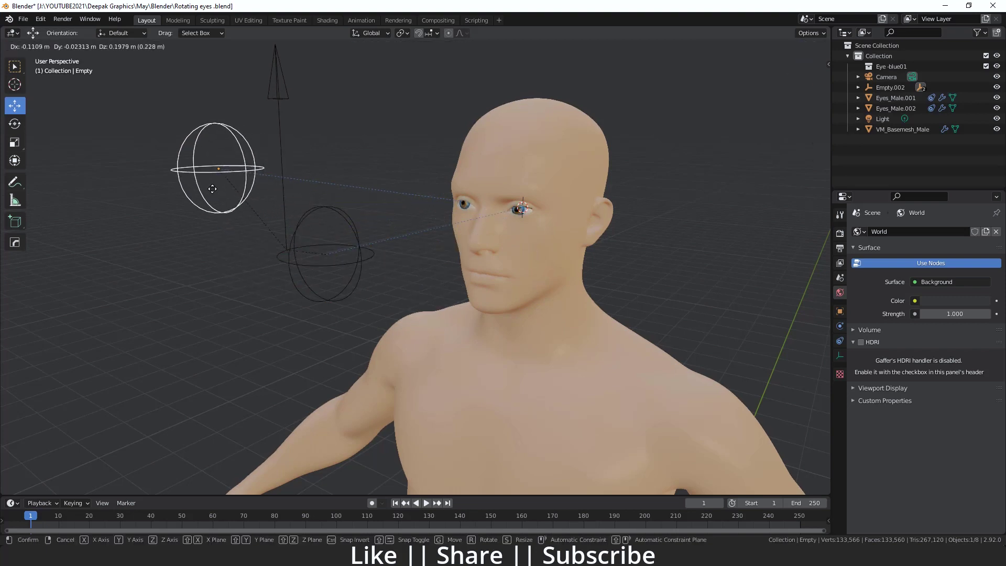
pyautogui.rightClick(303, 317)
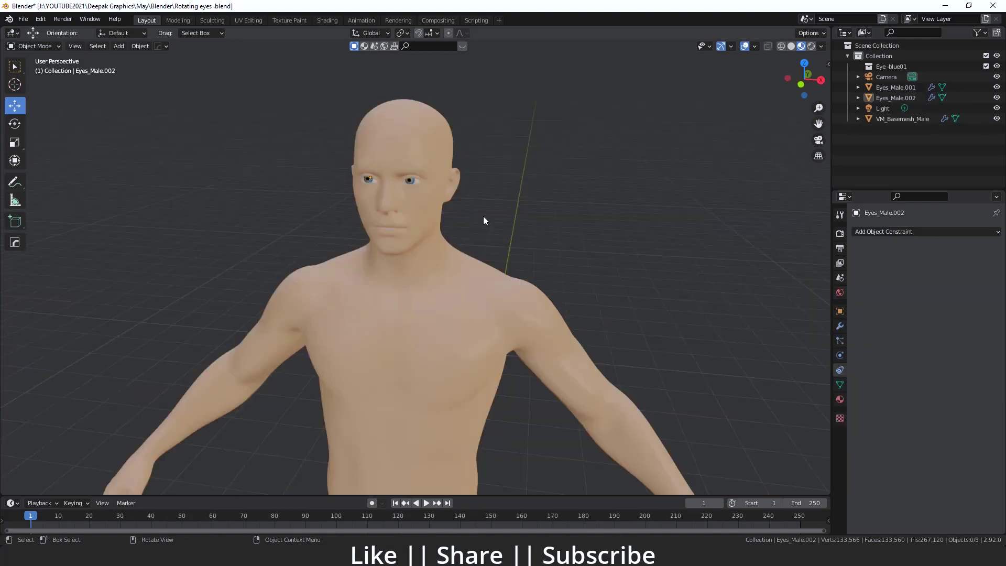
# Zoom to the face, select Eyes_Male.001, add a test empty and delete it
pyautogui.keyDown('shift'); pyautogui.moveTo(344, 204); pyautogui.dragTo(435, 296, button='middle'); pyautogui.keyUp('shift')
pyautogui.scroll(5, 446, 298)
pyautogui.keyDown('shift'); pyautogui.moveTo(589, 305); pyautogui.dragTo(490, 316, button='middle'); pyautogui.keyUp('shift')
pyautogui.click(441, 241)
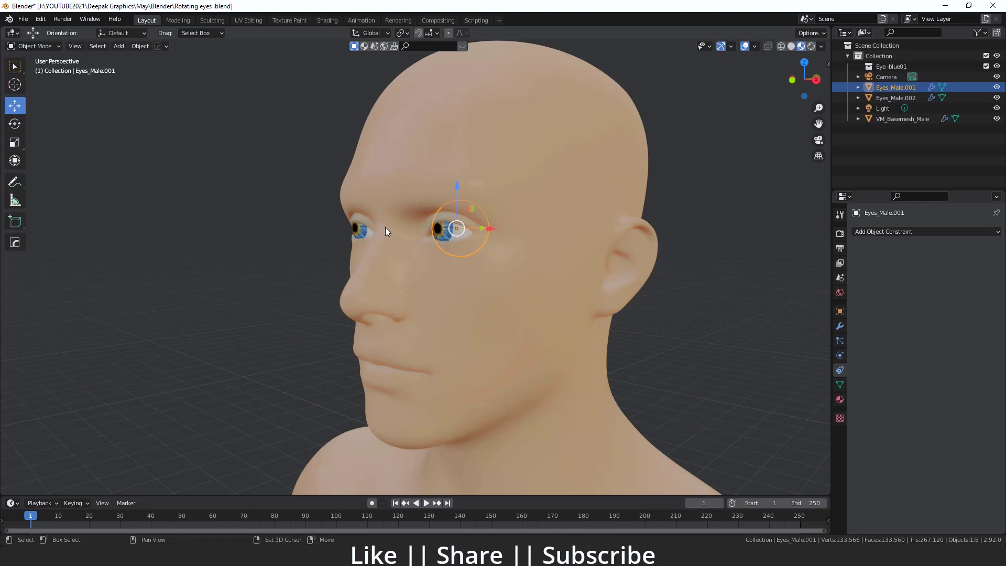
pyautogui.hotkey('shift', 'a')
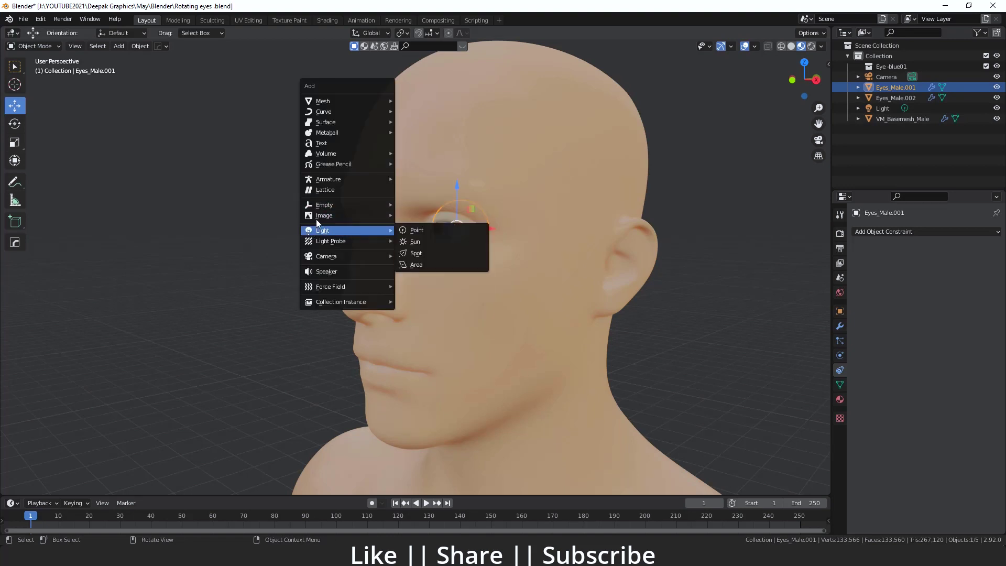
pyautogui.moveTo(370, 205)
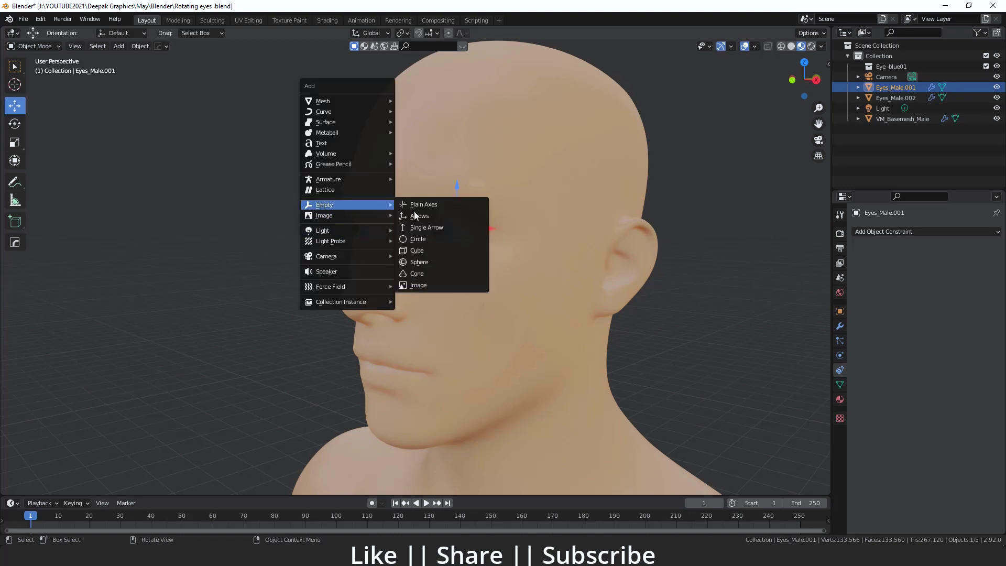
pyautogui.click(415, 262)
pyautogui.scroll(-12, 458, 279)
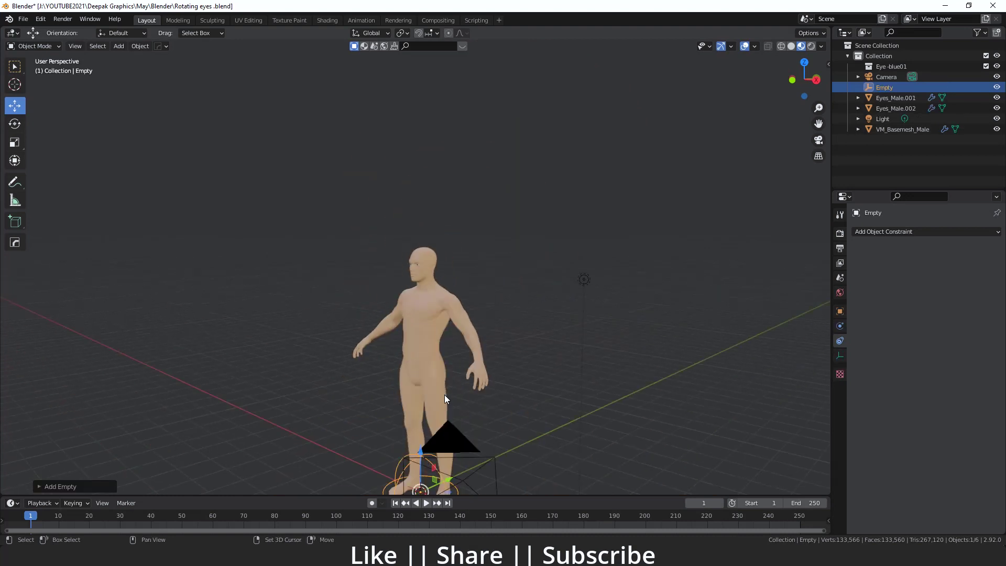
pyautogui.keyDown('shift'); pyautogui.moveTo(448, 395); pyautogui.dragTo(443, 196, button='middle'); pyautogui.keyUp('shift')
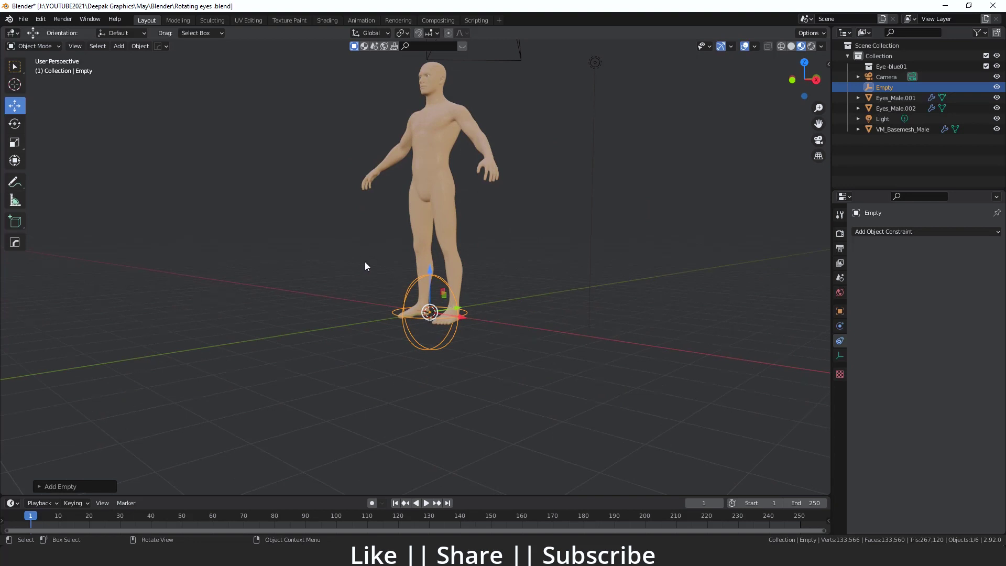
pyautogui.press('Delete')
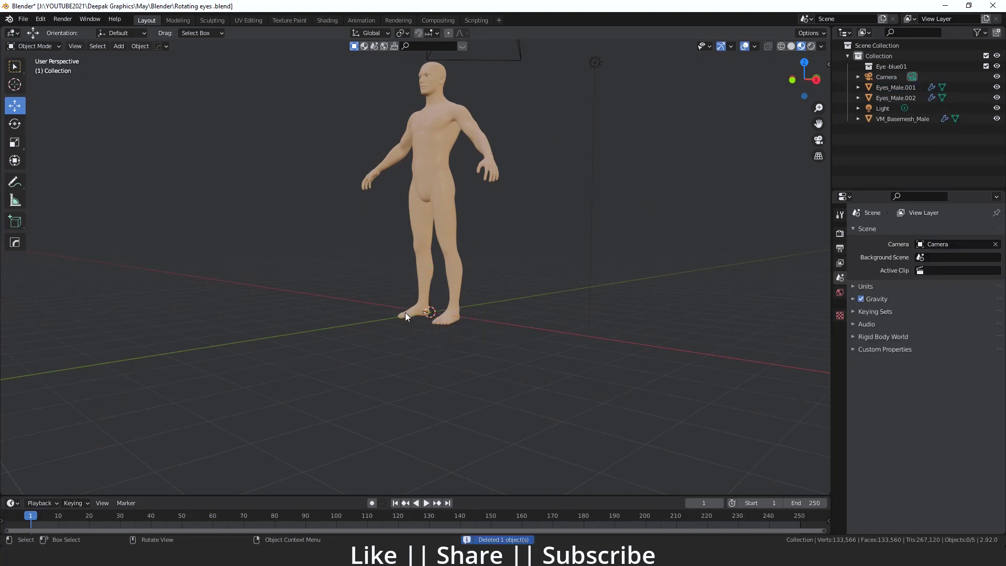
# Select Eyes_Male.001 and snap the 3D cursor to it with Cursor to Active
pyautogui.keyDown('shift'); pyautogui.moveTo(434, 152); pyautogui.dragTo(436, 319, button='middle'); pyautogui.keyUp('shift')
pyautogui.scroll(8, 432, 303)
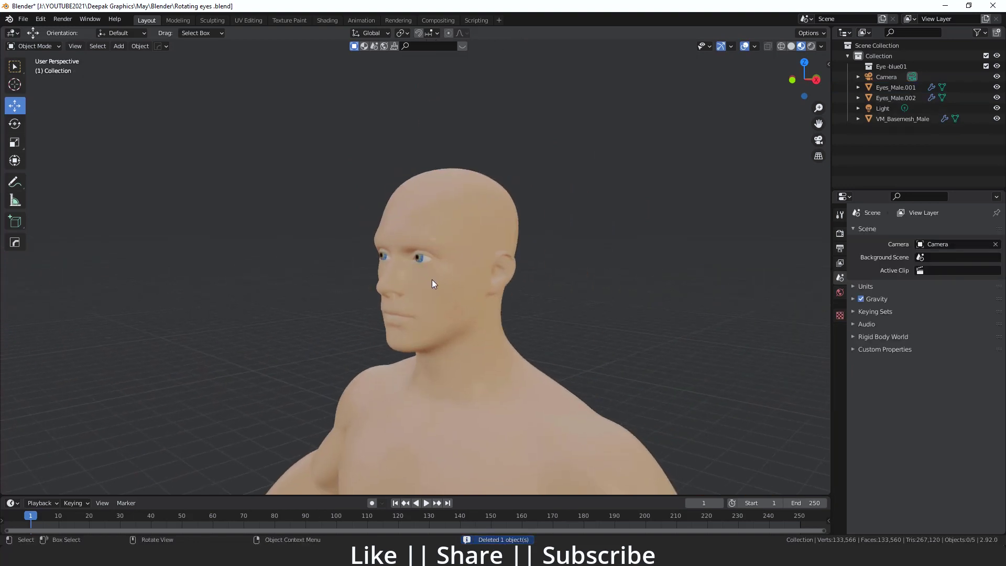
pyautogui.click(450, 231)
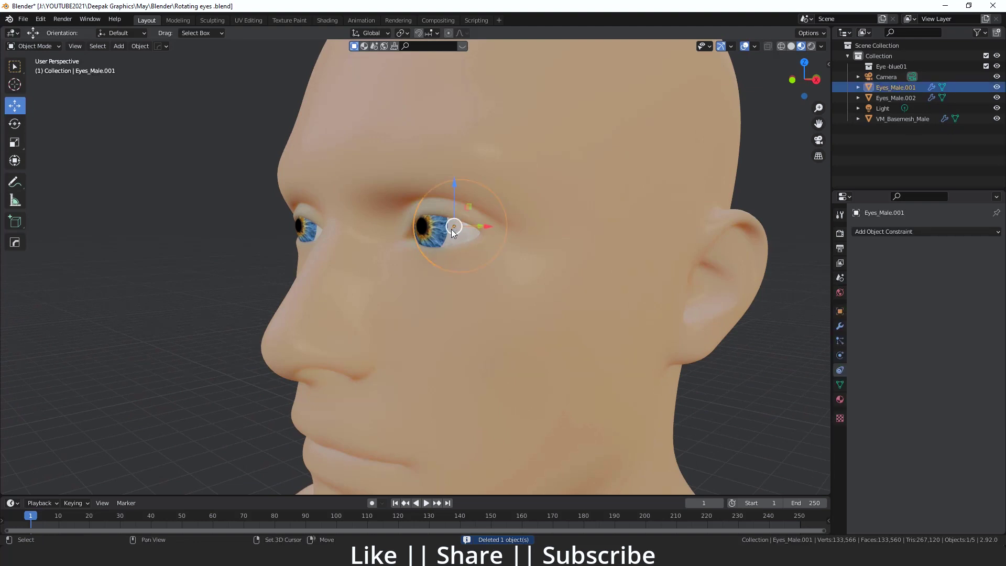
pyautogui.hotkey('shift', 's')
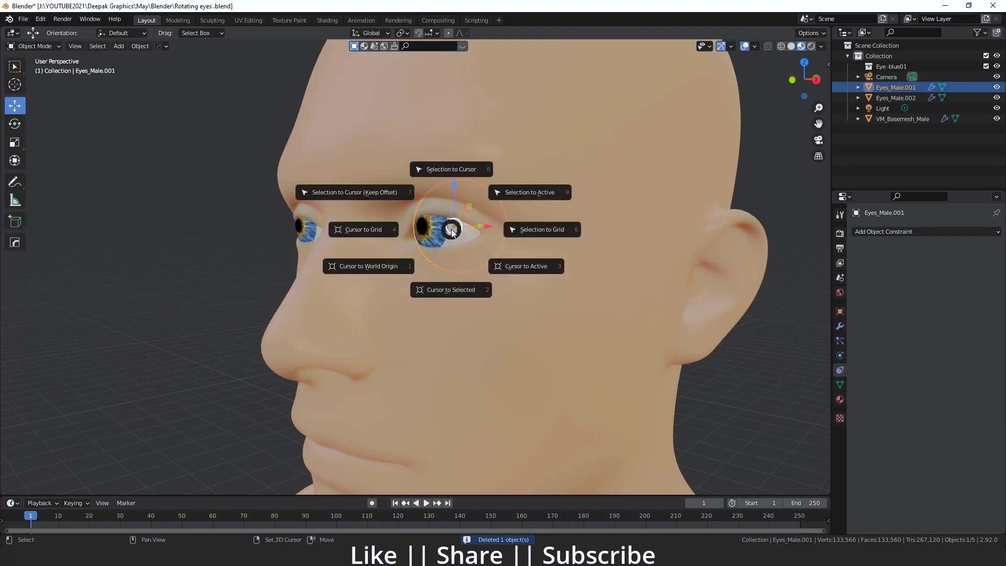
pyautogui.click(525, 269)
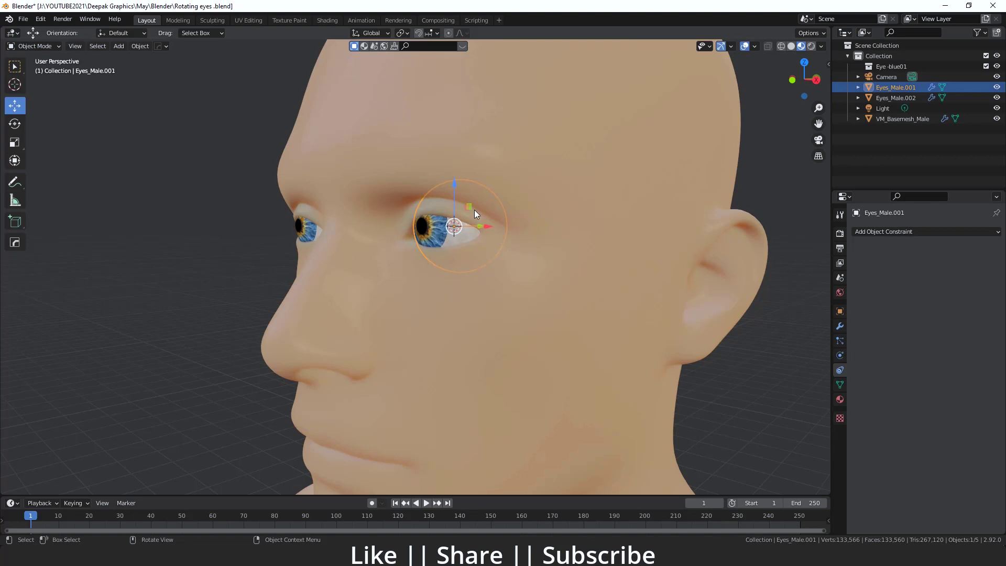
# Add a sphere empty at the 3D cursor and scale it down to 0.2769
pyautogui.hotkey('shift', 'a')
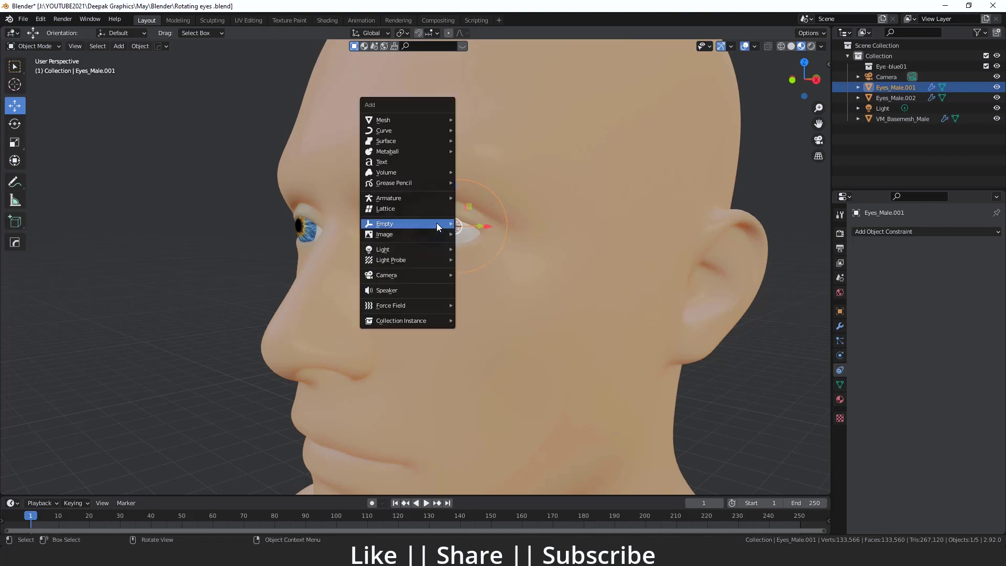
pyautogui.moveTo(438, 224)
pyautogui.click(485, 283)
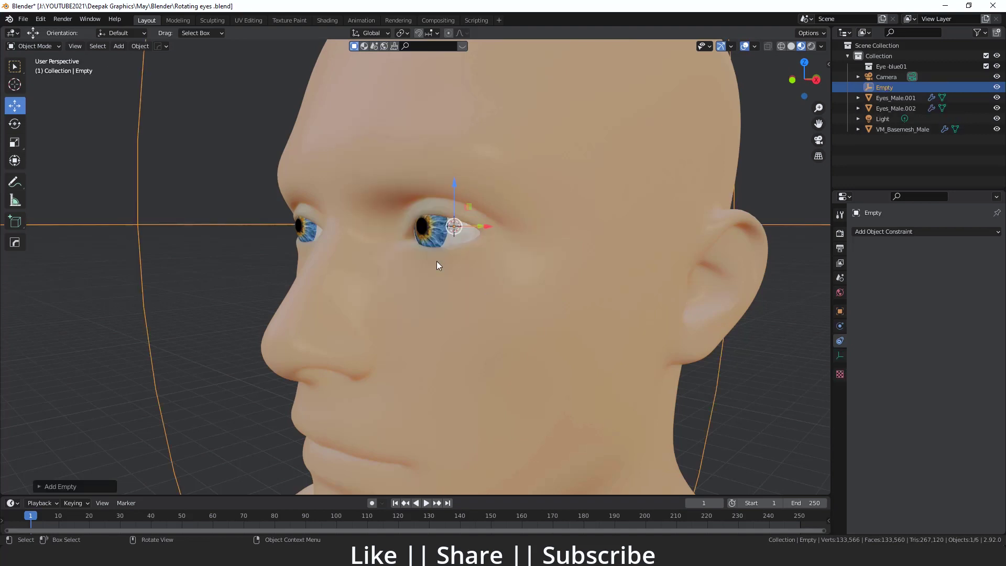
pyautogui.scroll(-8, 438, 257)
pyautogui.press('s')
pyautogui.click(449, 272)
# Move the sphere empty forward along Y so it floats in front of the face
pyautogui.moveTo(450, 272); pyautogui.dragTo(431, 272, button='middle')
pyautogui.press('g')
pyautogui.press('y')
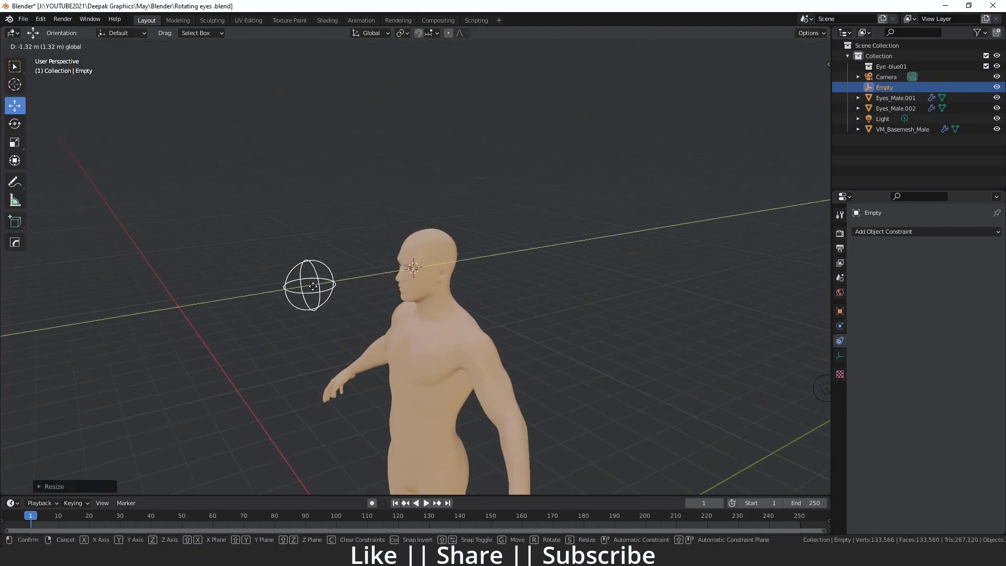
pyautogui.click(246, 298)
pyautogui.moveTo(247, 298); pyautogui.dragTo(350, 337, button='middle')
pyautogui.scroll(3, 351, 337)
pyautogui.keyDown('shift'); pyautogui.moveTo(455, 302); pyautogui.dragTo(378, 324, button='middle'); pyautogui.keyUp('shift')
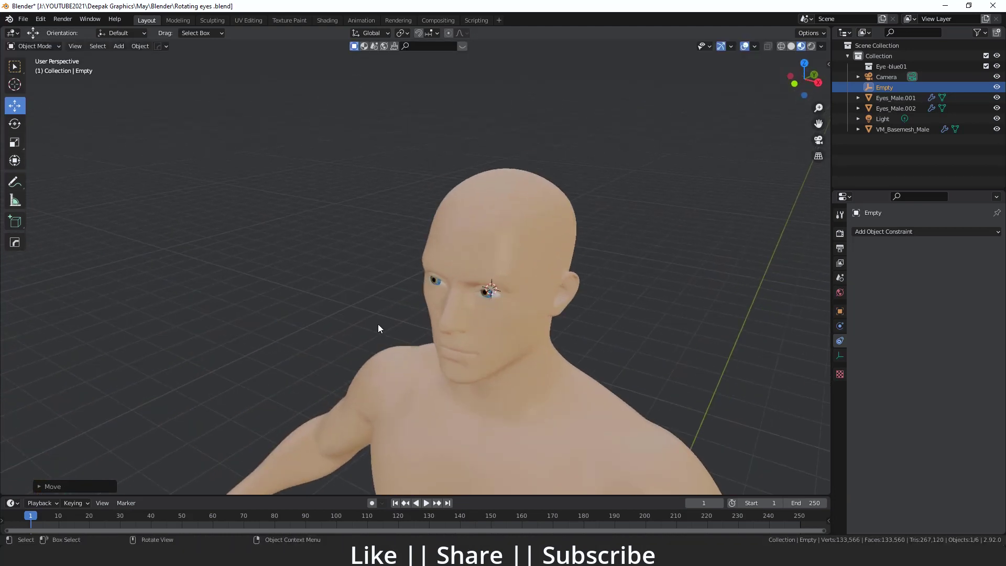
pyautogui.scroll(-6, 378, 324)
pyautogui.scroll(2, 305, 349)
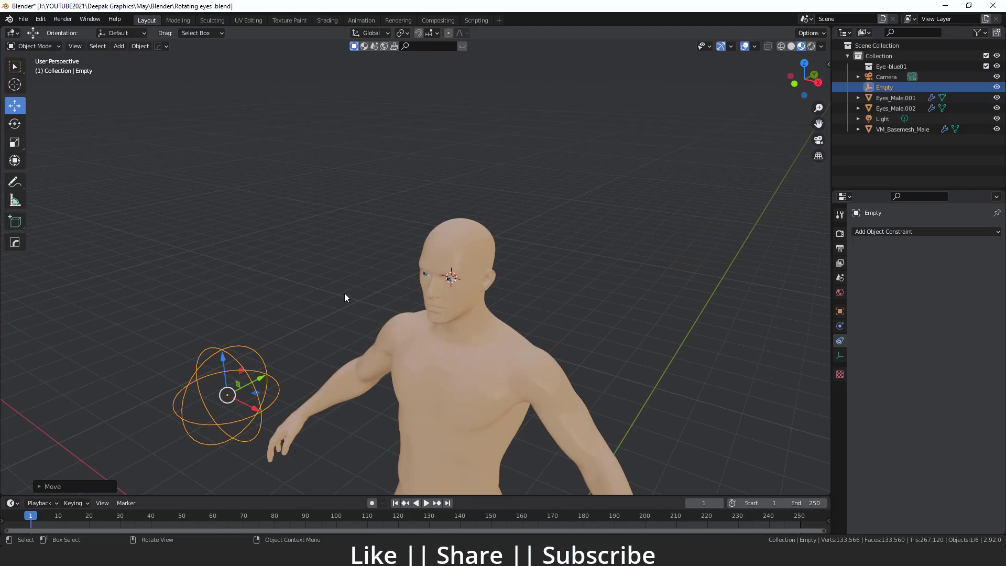
pyautogui.scroll(3, 344, 297)
pyautogui.scroll(-6, 435, 288)
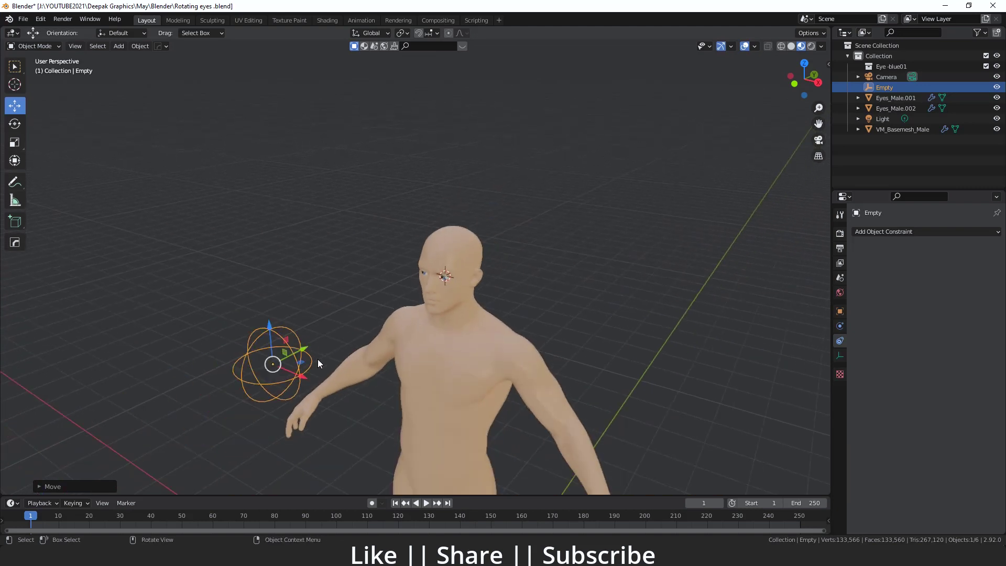
pyautogui.press('`')
# In Top view, duplicate the sphere empty and offset the copy 0.6891 m along X
pyautogui.click(387, 270)
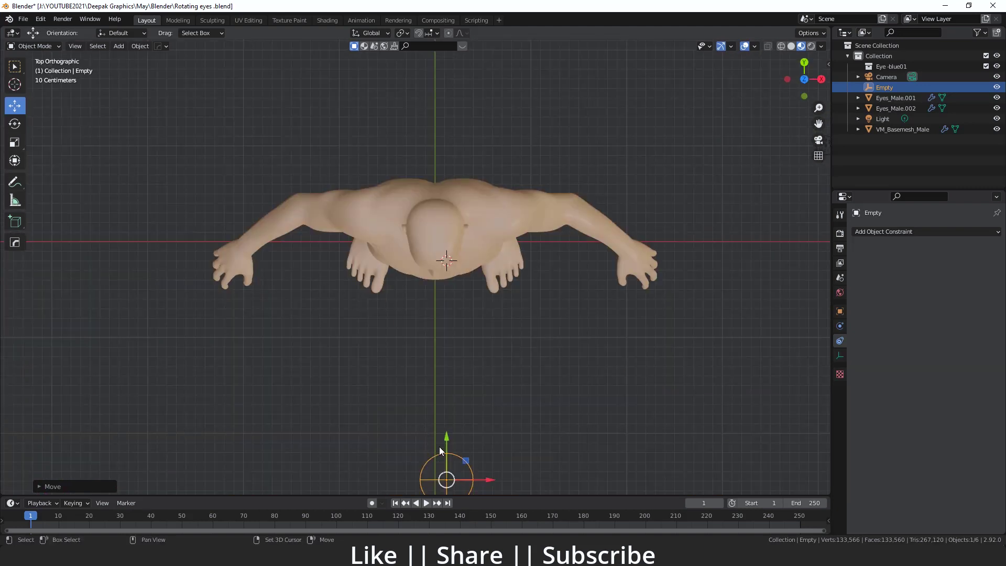
pyautogui.keyDown('shift'); pyautogui.moveTo(447, 488); pyautogui.dragTo(435, 369, button='middle'); pyautogui.keyUp('shift')
pyautogui.hotkey('shift', 'd')
pyautogui.press('y')
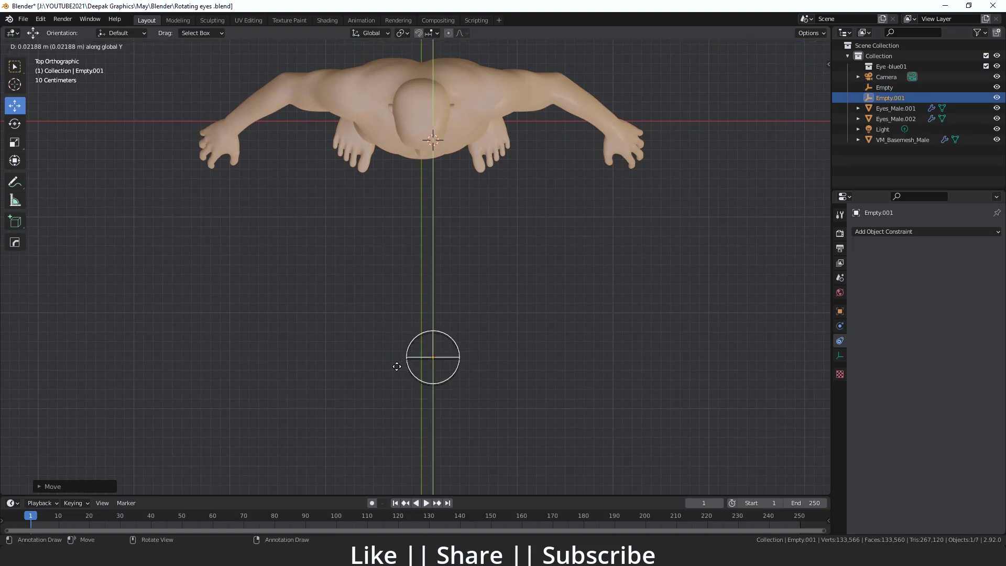
pyautogui.press('z')
pyautogui.press('x')
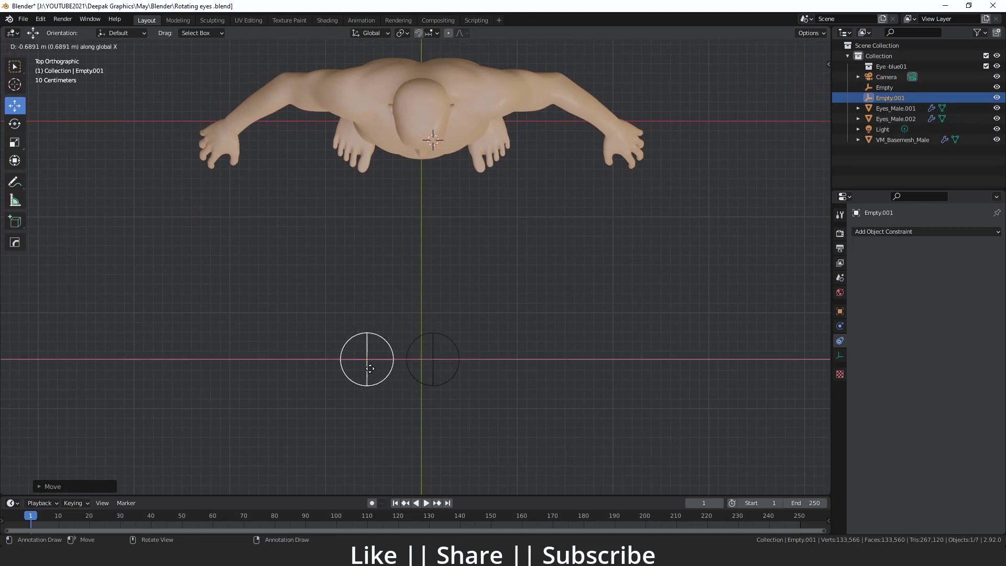
pyautogui.click(370, 369)
pyautogui.scroll(-1, 388, 370)
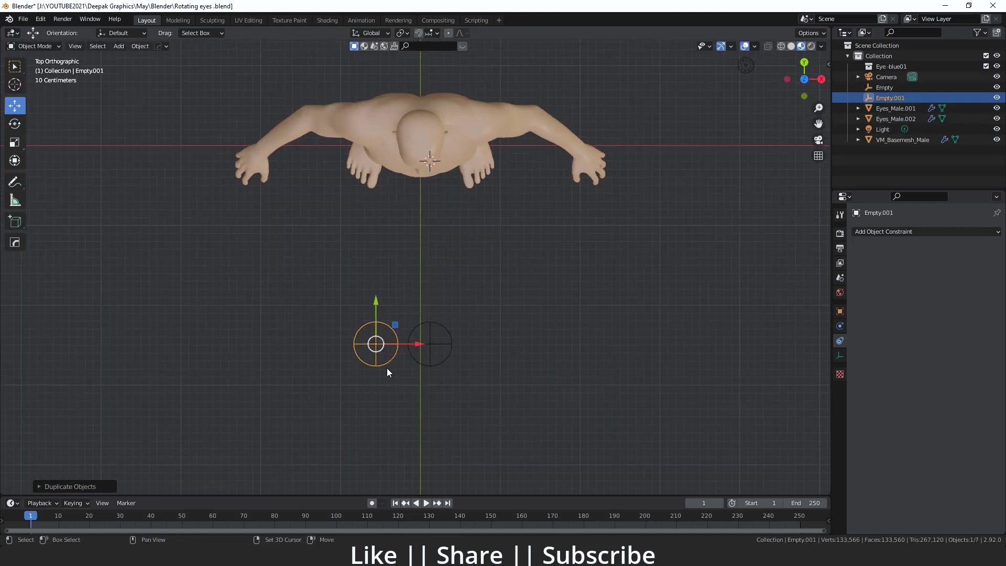
# Select both sphere empties, Empty.001 and Empty
pyautogui.click(387, 368)
pyautogui.click(398, 360)
pyautogui.keyDown('shift'); pyautogui.click(433, 344); pyautogui.keyUp('shift')
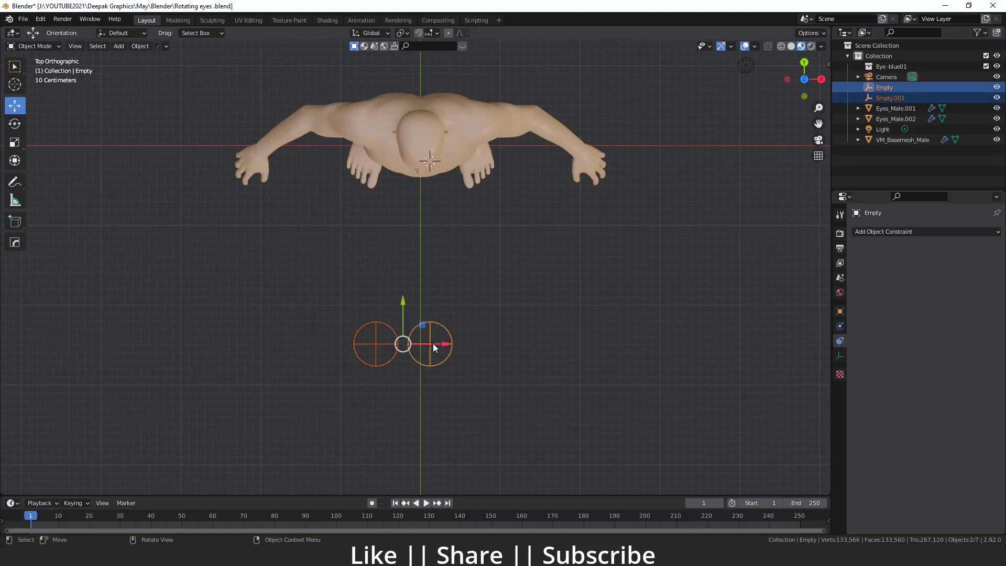
# Centre the two sphere empties in front of the head along X
pyautogui.press('g')
pyautogui.press('x')
pyautogui.click(459, 344)
# Select the Eyes_Male.001 eye and add a Track To constraint to it
pyautogui.moveTo(510, 367); pyautogui.dragTo(433, 267, button='middle')
pyautogui.scroll(3, 429, 262)
pyautogui.keyDown('shift'); pyautogui.moveTo(539, 339); pyautogui.dragTo(470, 268, button='middle'); pyautogui.keyUp('shift')
pyautogui.scroll(2, 470, 268)
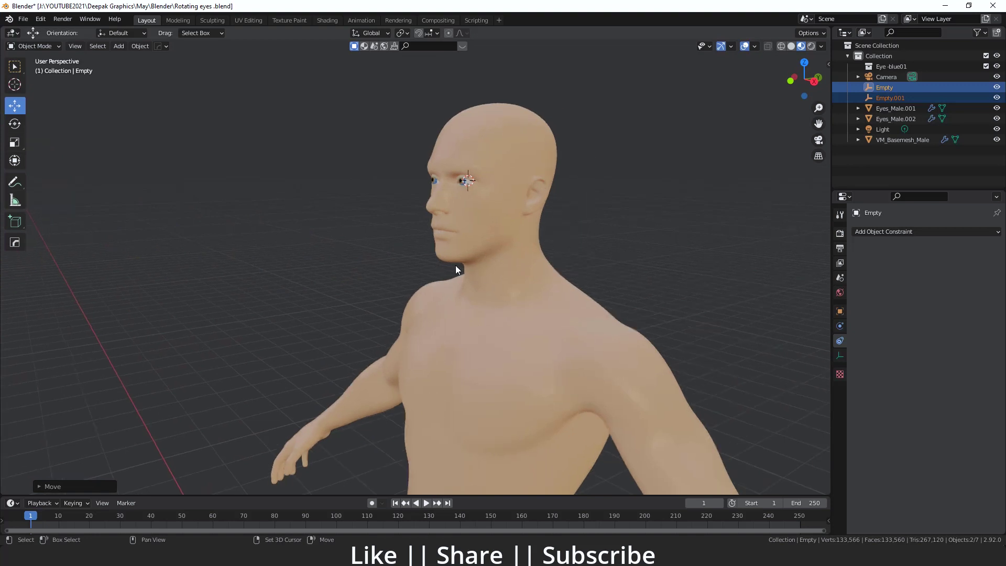
pyautogui.scroll(-2, 475, 254)
pyautogui.click(441, 203)
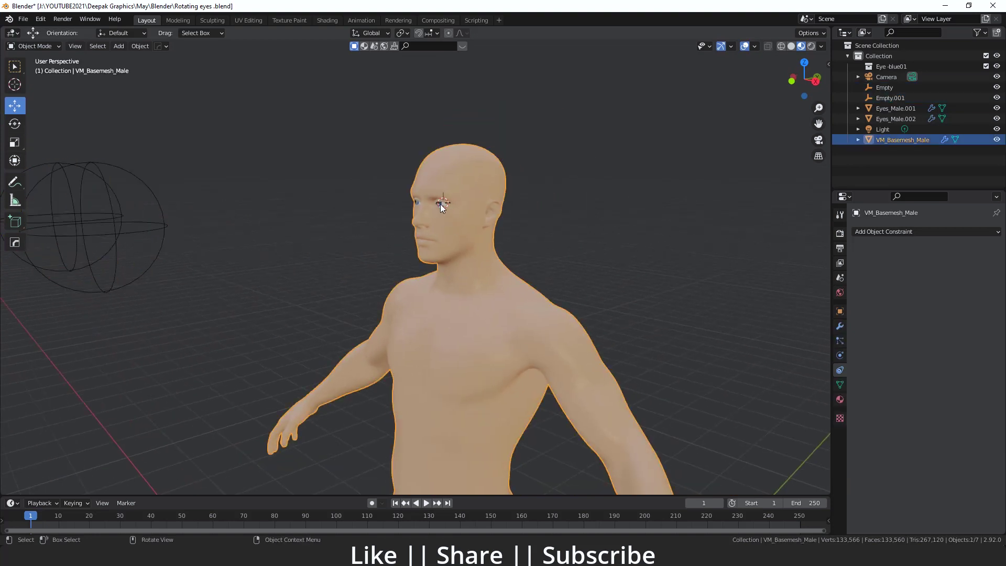
pyautogui.click(441, 203)
pyautogui.click(842, 359)
pyautogui.click(839, 368)
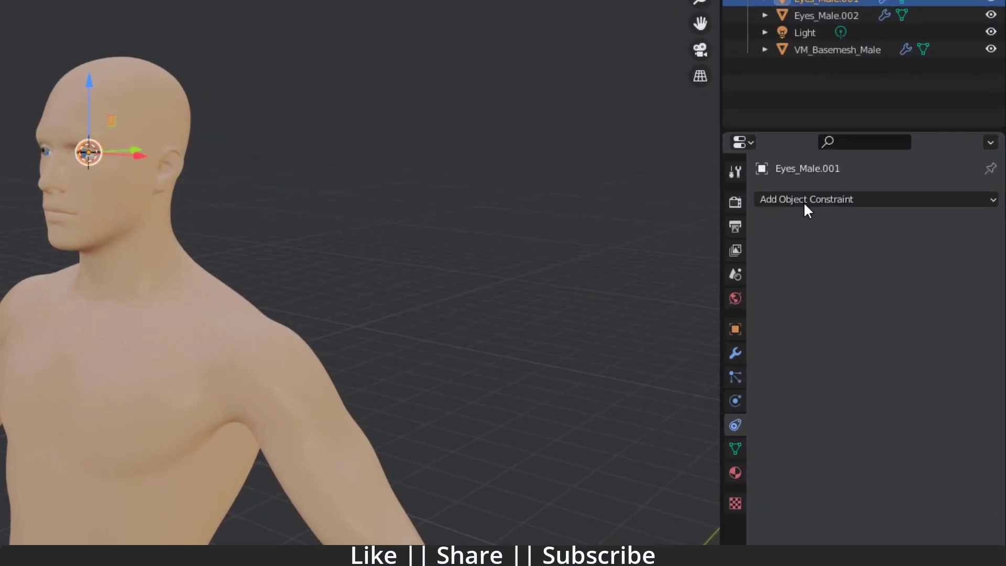
pyautogui.click(881, 232)
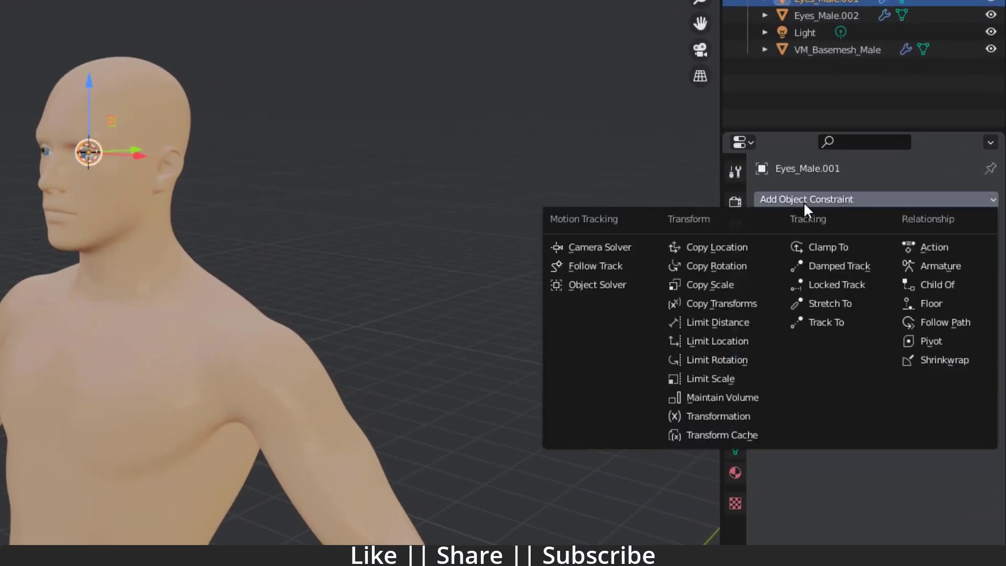
pyautogui.click(826, 322)
# Pick the Empty sphere as the Track To target with the eyedropper
pyautogui.scroll(4, 15, 135)
pyautogui.keyDown('shift'); pyautogui.moveTo(126, 242); pyautogui.dragTo(210, 409, button='middle'); pyautogui.keyUp('shift')
pyautogui.scroll(-4, 105, 362)
pyautogui.keyDown('shift'); pyautogui.moveTo(81, 327); pyautogui.dragTo(235, 287, button='middle'); pyautogui.keyUp('shift')
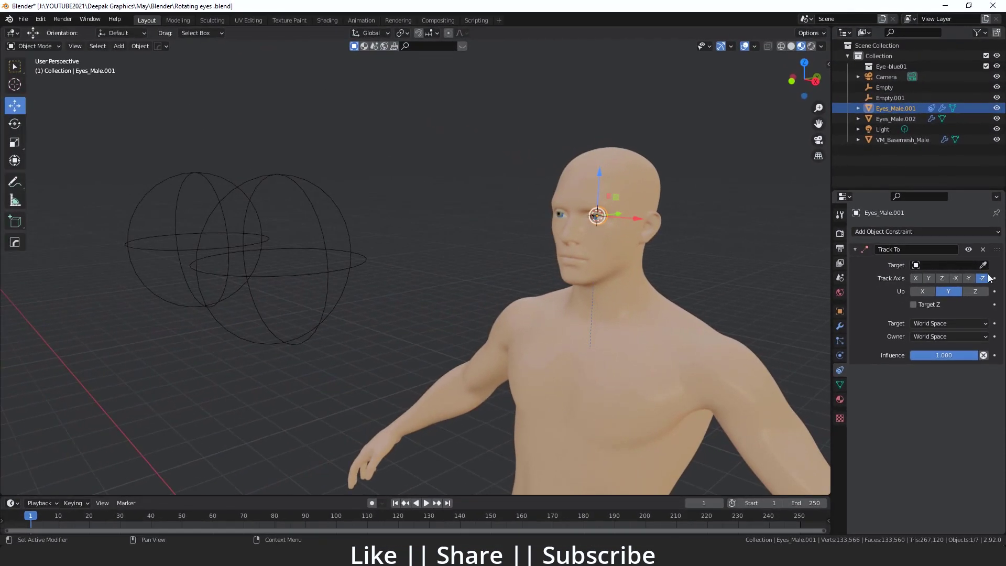
pyautogui.click(983, 266)
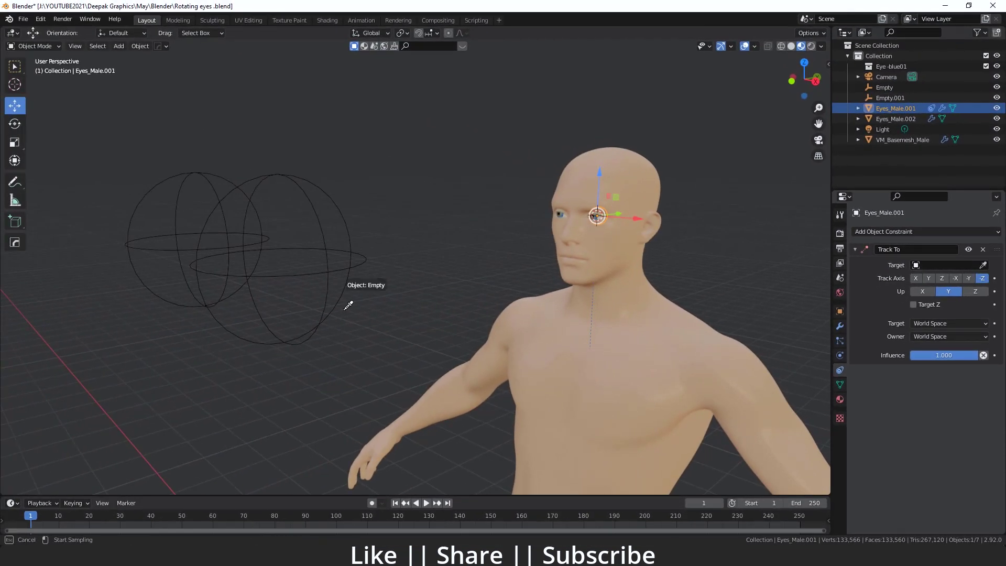
pyautogui.click(330, 272)
# Set the constraint's Up axis to X and Track Axis to Z
pyautogui.scroll(4, 546, 253)
pyautogui.keyDown('shift'); pyautogui.moveTo(769, 243); pyautogui.dragTo(648, 286, button='middle'); pyautogui.keyUp('shift')
pyautogui.scroll(-1, 508, 265)
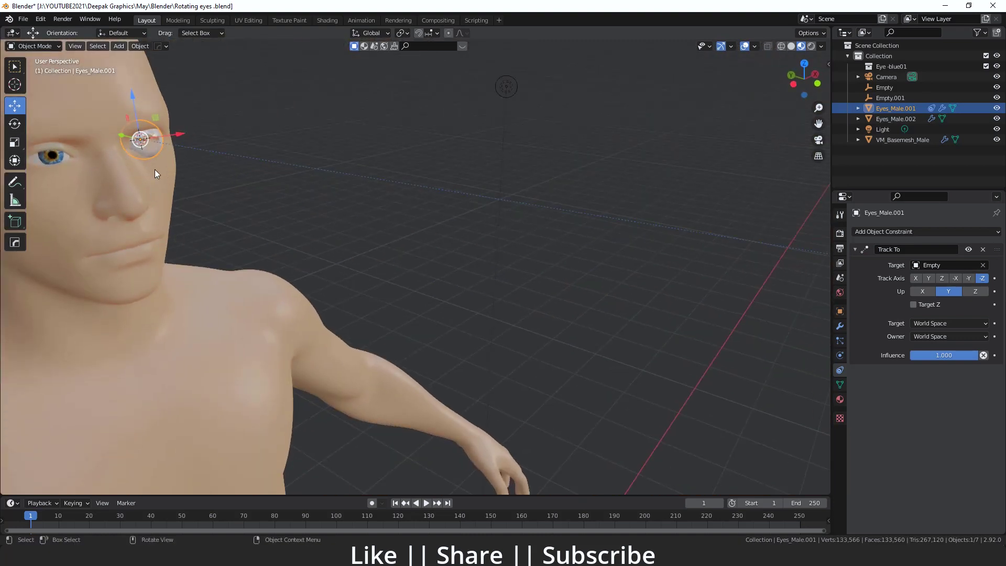
pyautogui.scroll(-5, 155, 172)
pyautogui.moveTo(181, 190); pyautogui.dragTo(530, 285, button='middle')
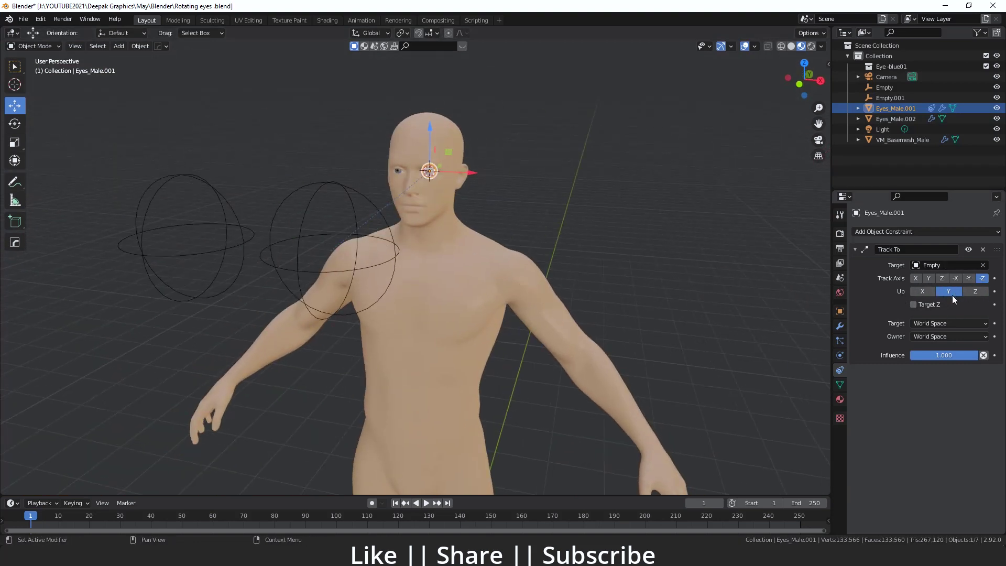
pyautogui.click(923, 293)
pyautogui.click(943, 278)
pyautogui.scroll(4, 397, 171)
pyautogui.moveTo(457, 187); pyautogui.dragTo(325, 338, button='middle')
pyautogui.scroll(-5, 521, 281)
pyautogui.click(283, 371)
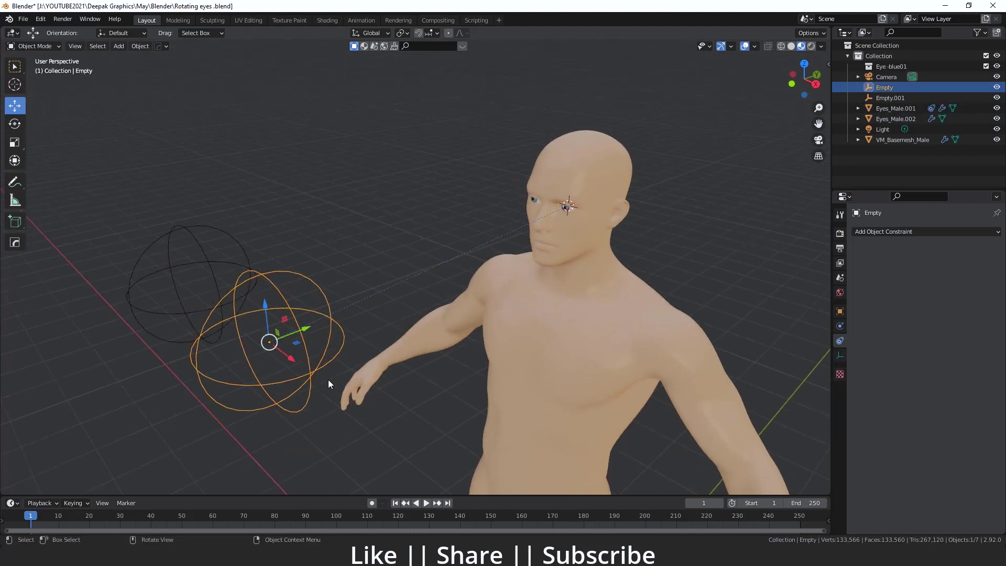
pyautogui.press('g')
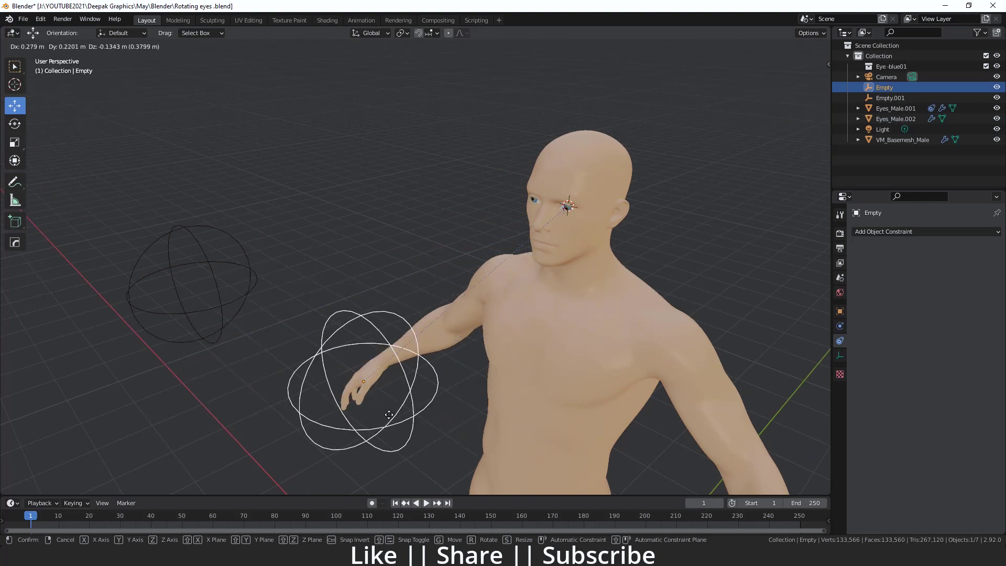
pyautogui.rightClick(403, 358)
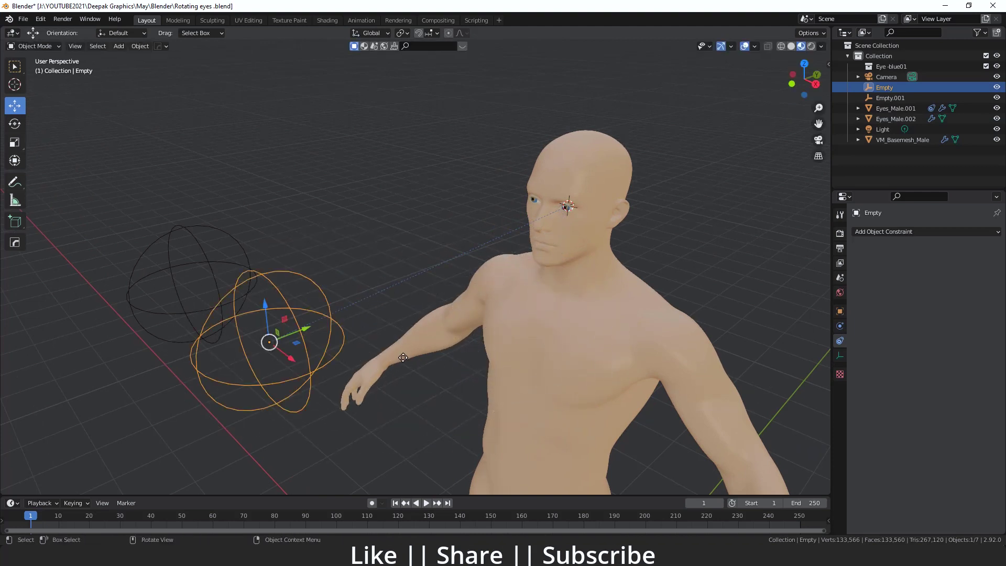
pyautogui.scroll(4, 426, 330)
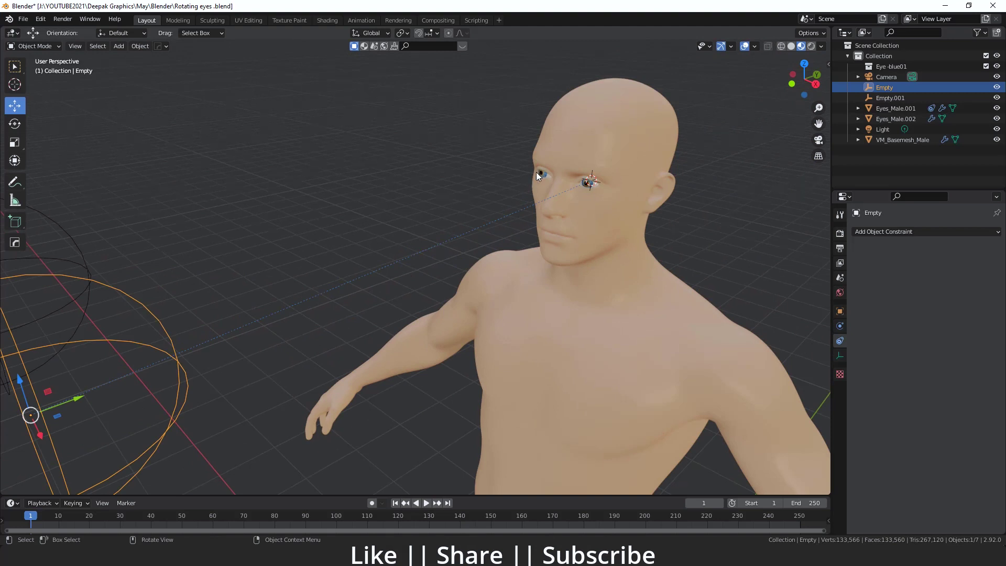
pyautogui.click(540, 176)
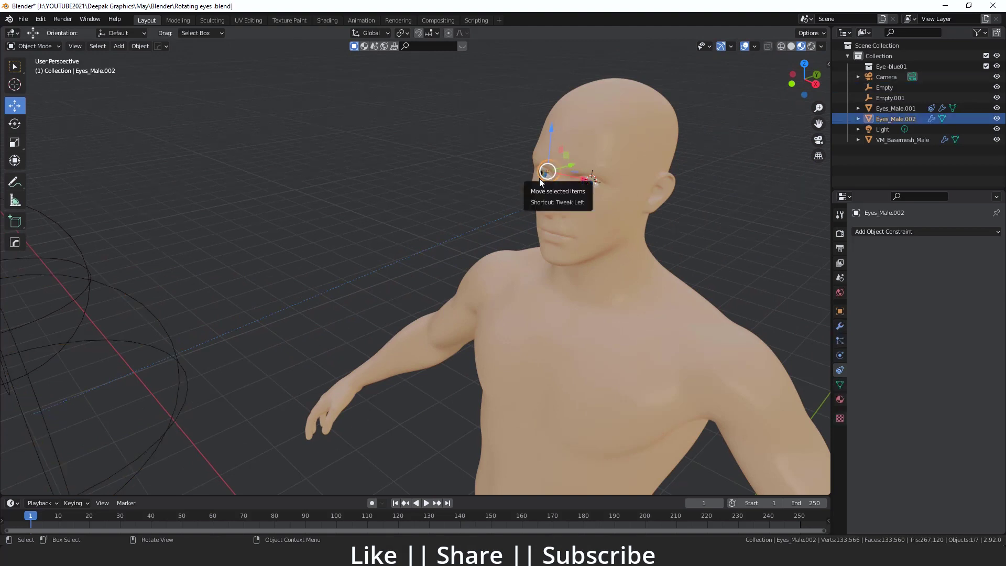
# Add a Track To constraint on Eyes_Male.002 targeting Empty.001
pyautogui.click(908, 232)
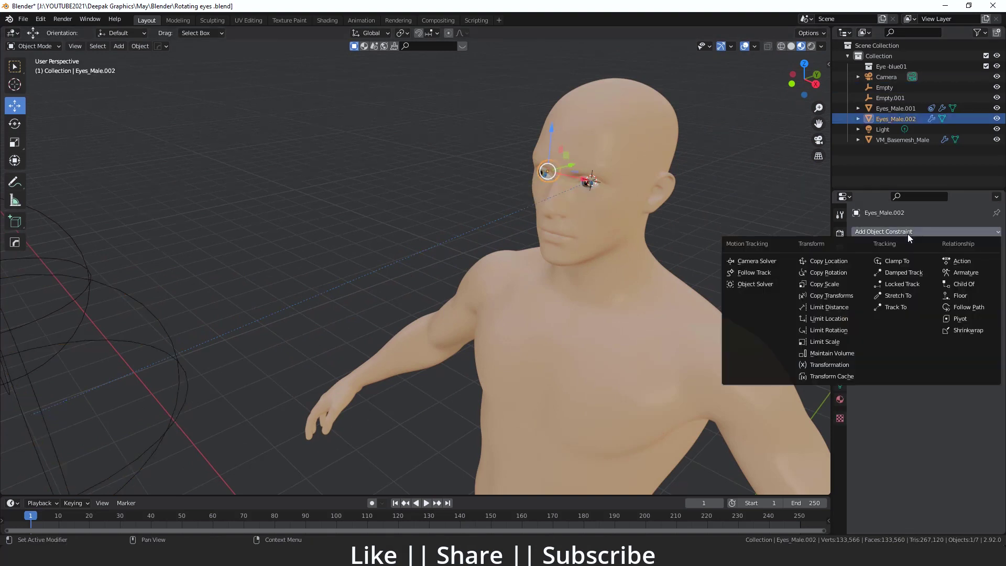
pyautogui.click(891, 310)
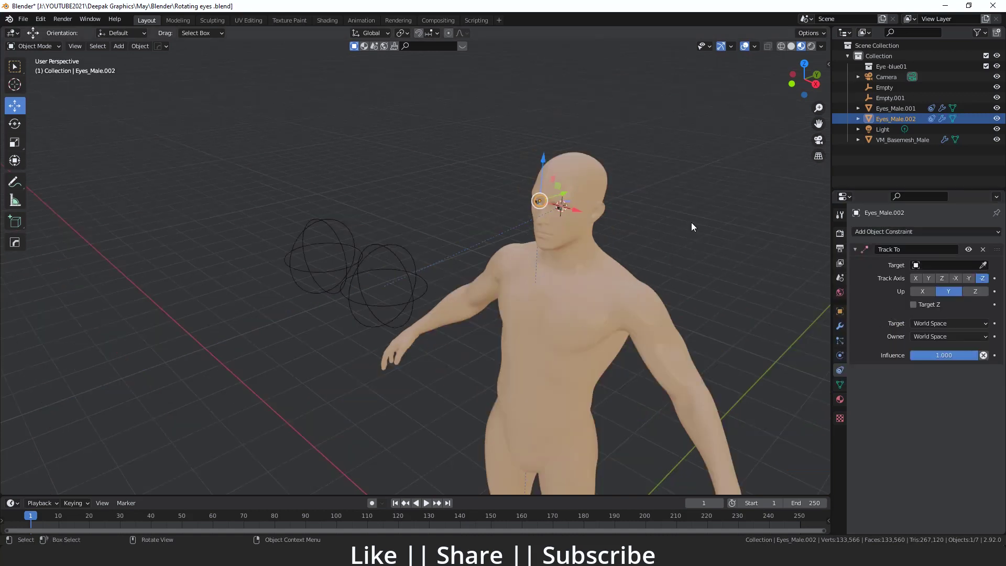
pyautogui.click(984, 265)
pyautogui.click(344, 225)
# Set the second eye's Track Axis to Z and Up axis to X
pyautogui.scroll(5, 524, 228)
pyautogui.moveTo(508, 275); pyautogui.dragTo(592, 301, button='middle')
pyautogui.keyDown('shift'); pyautogui.moveTo(281, 252); pyautogui.dragTo(393, 257, button='middle'); pyautogui.keyUp('shift')
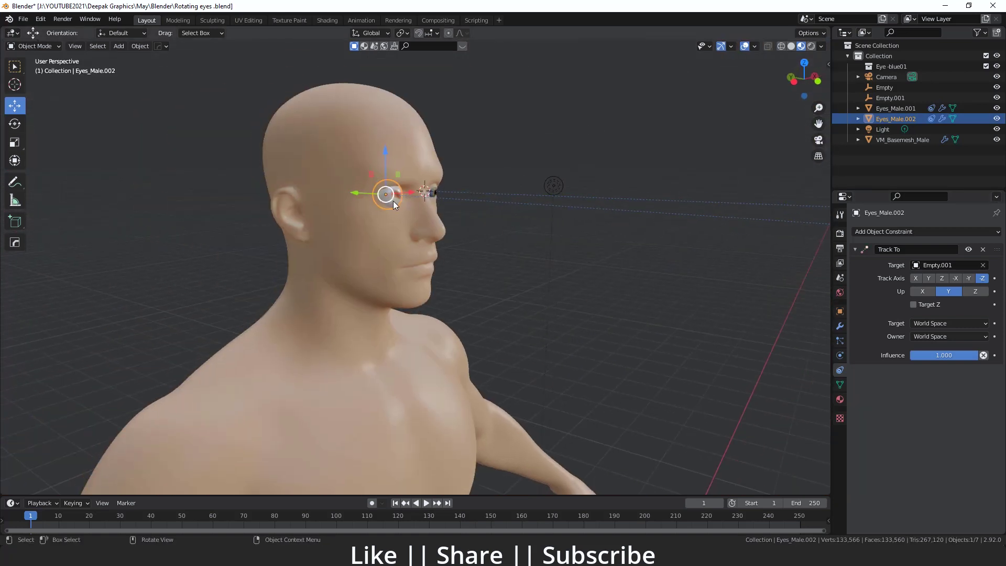
pyautogui.click(942, 278)
pyautogui.click(921, 292)
# Deselect the second eye and select the first eye, Eyes_Male.001
pyautogui.click(470, 194)
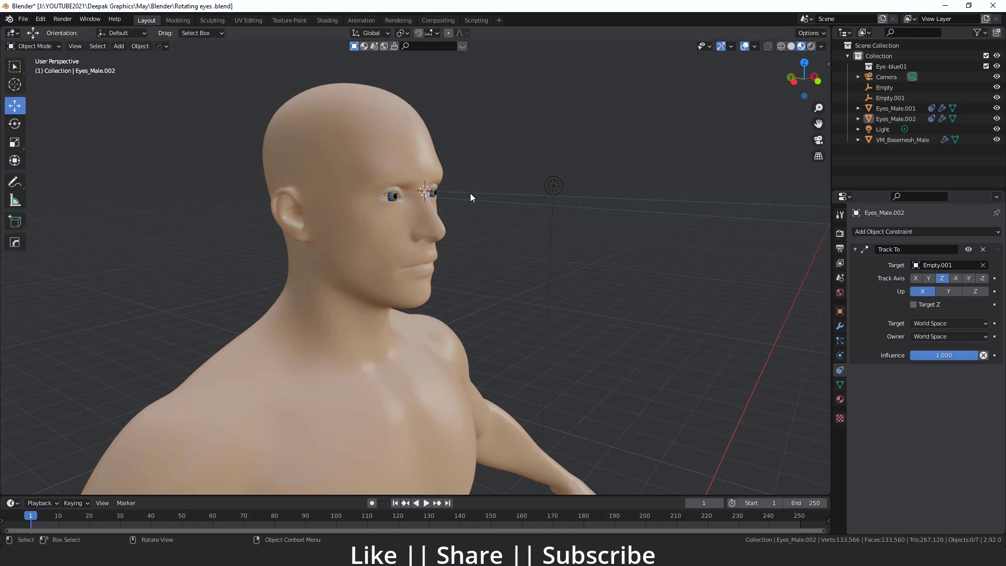
pyautogui.scroll(-3, 618, 207)
pyautogui.keyDown('shift'); pyautogui.moveTo(705, 294); pyautogui.dragTo(624, 293, button='middle'); pyautogui.keyUp('shift')
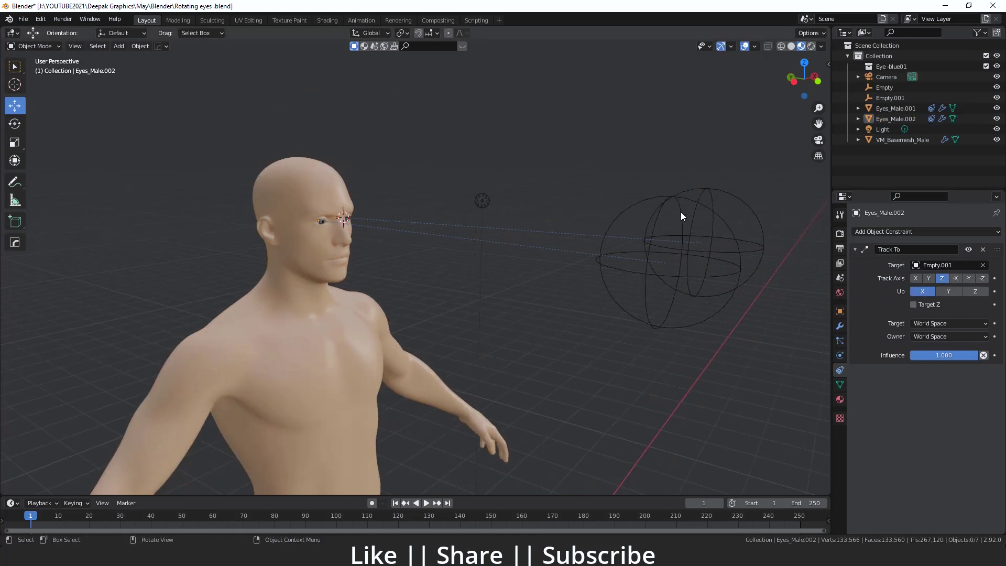
pyautogui.click(349, 224)
pyautogui.scroll(2, 348, 225)
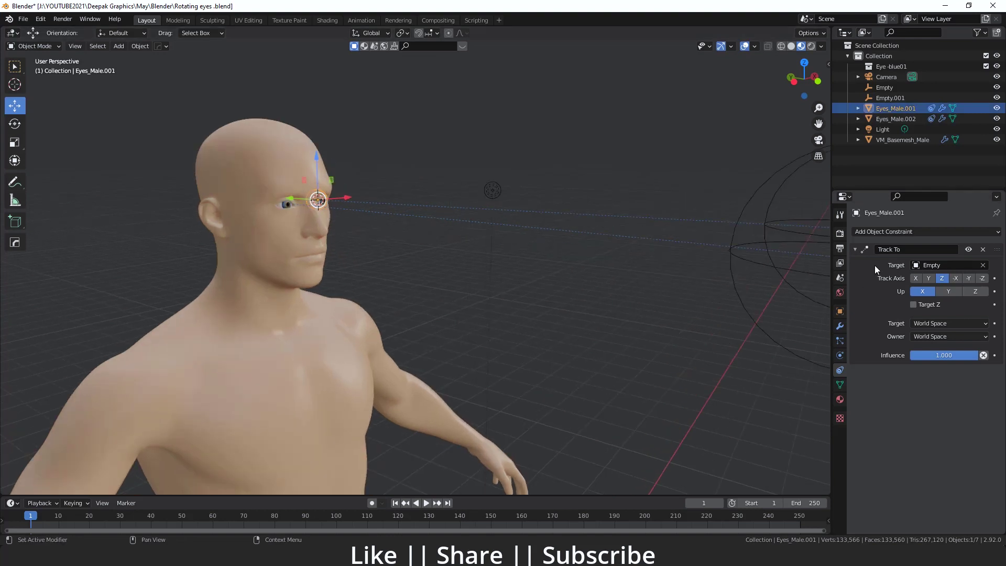
pyautogui.moveTo(380, 234); pyautogui.dragTo(385, 345, button='middle')
# Move Empty.001 and Empty beside the outstretched hand, then add Empty.001 to the selection
pyautogui.click(345, 351)
pyautogui.press('g')
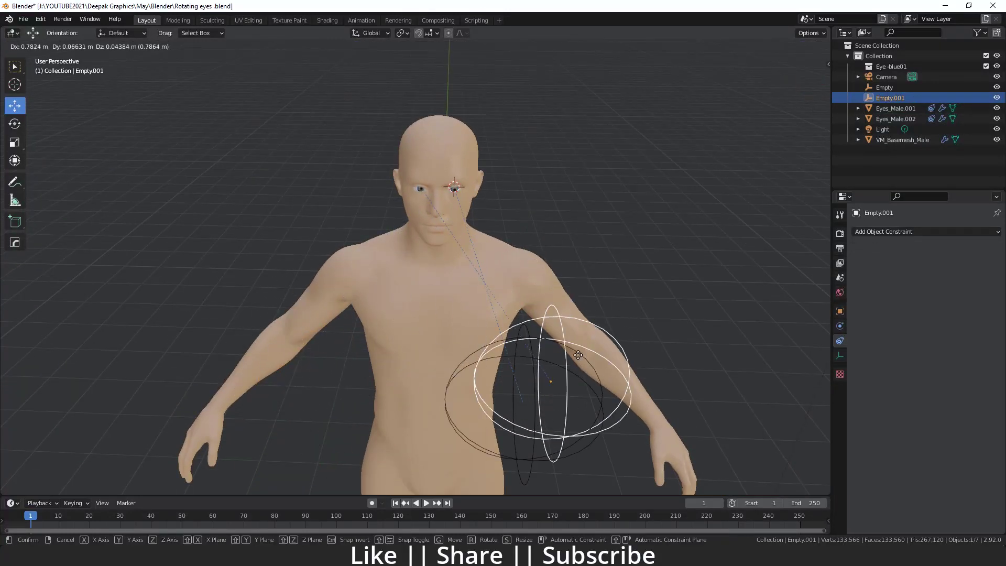
pyautogui.click(386, 336)
pyautogui.moveTo(386, 336); pyautogui.dragTo(388, 285, button='middle')
pyautogui.click(299, 349)
pyautogui.press('g')
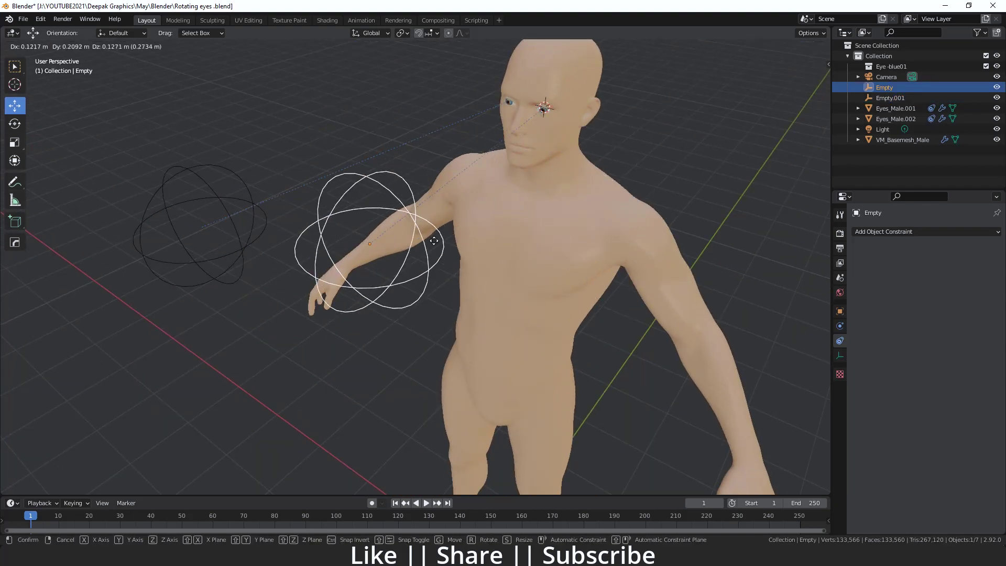
pyautogui.click(382, 284)
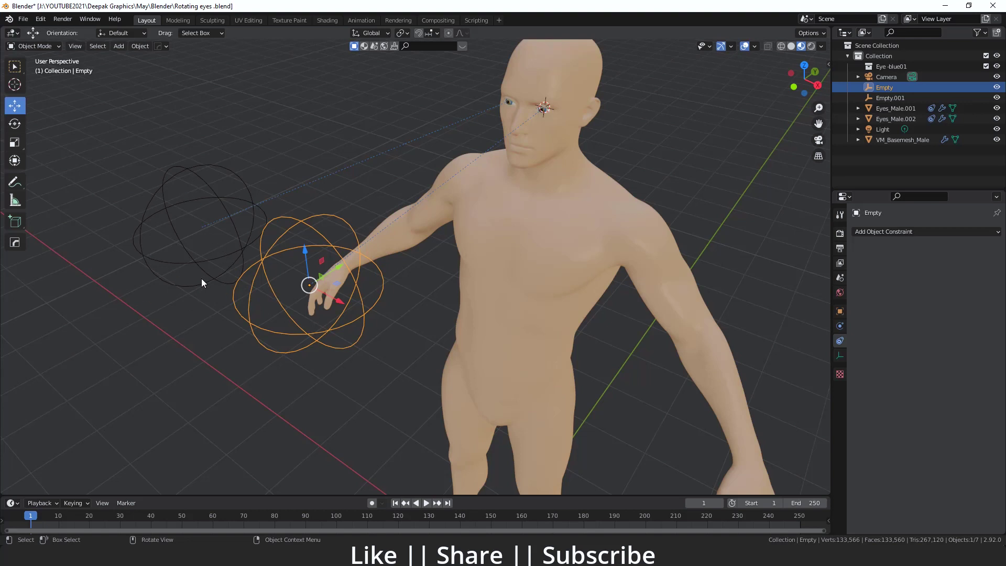
pyautogui.keyDown('shift'); pyautogui.click(211, 261); pyautogui.keyUp('shift')
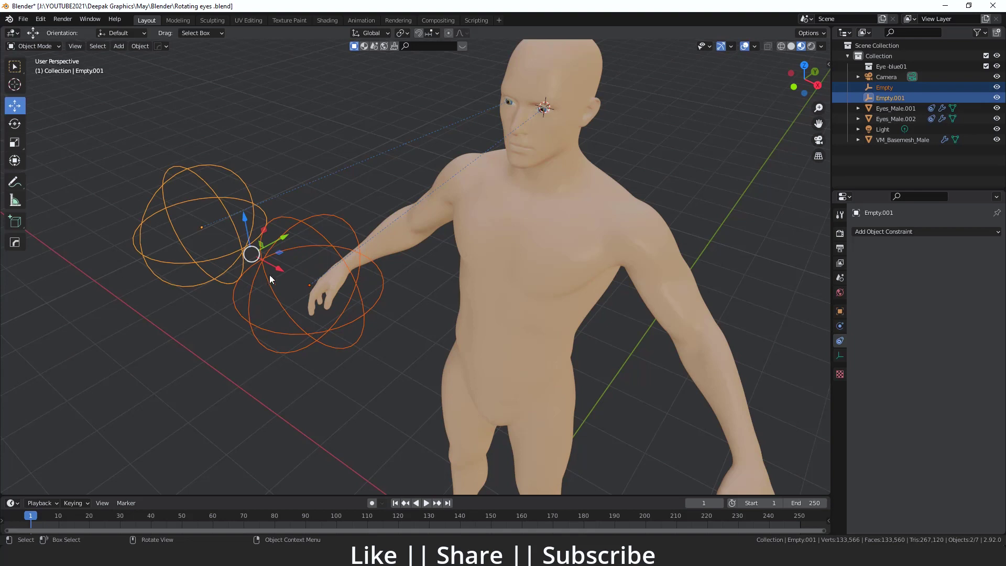
# Snap the 3D cursor to the active sphere empty
pyautogui.hotkey('shift', 's')
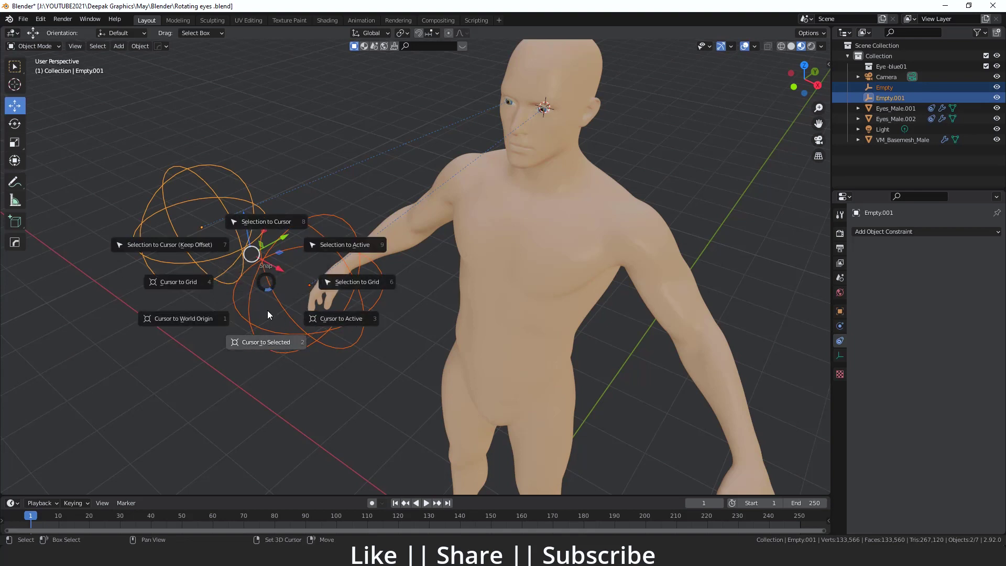
pyautogui.click(340, 323)
pyautogui.moveTo(270, 297); pyautogui.dragTo(274, 299, button='middle')
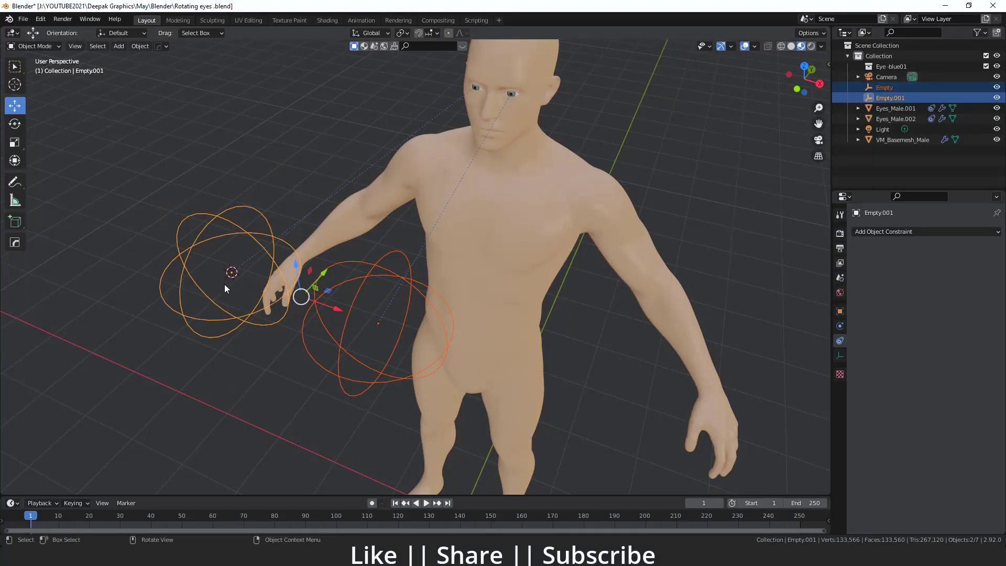
# Add a Single Arrow empty, Empty.002, at the cursor and slide it along X
pyautogui.hotkey('shift', 'a')
pyautogui.moveTo(203, 284)
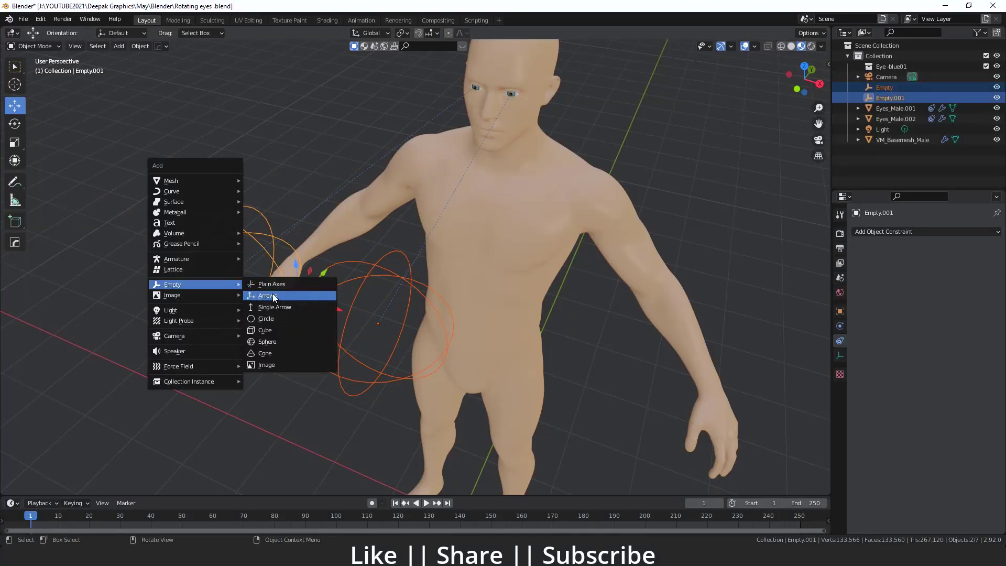
pyautogui.click(274, 306)
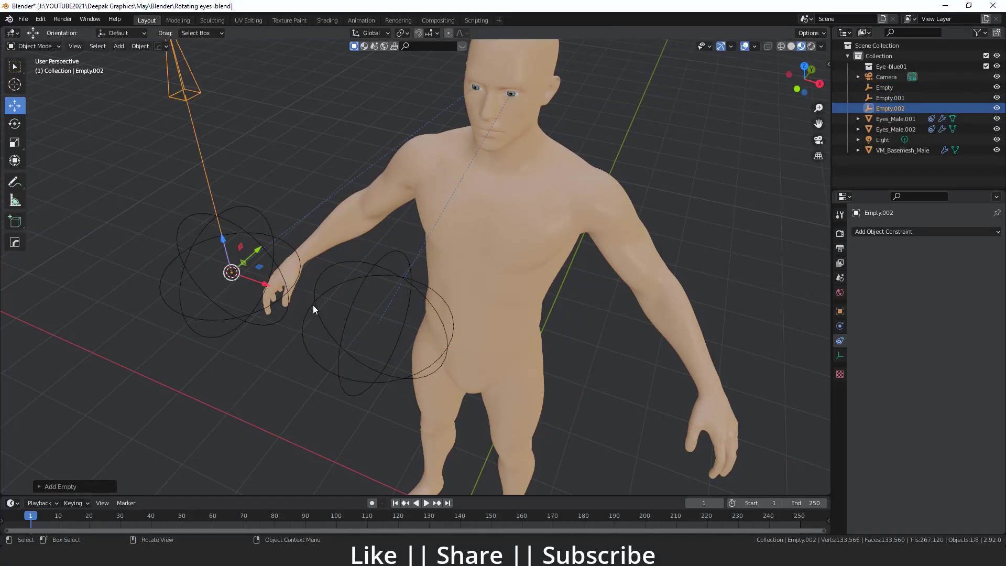
pyautogui.moveTo(266, 283); pyautogui.dragTo(340, 323)
pyautogui.scroll(-3, 346, 318)
# Select both sphere empties, then the arrow empty as active, and bring up Ctrl+P parenting
pyautogui.click(385, 311)
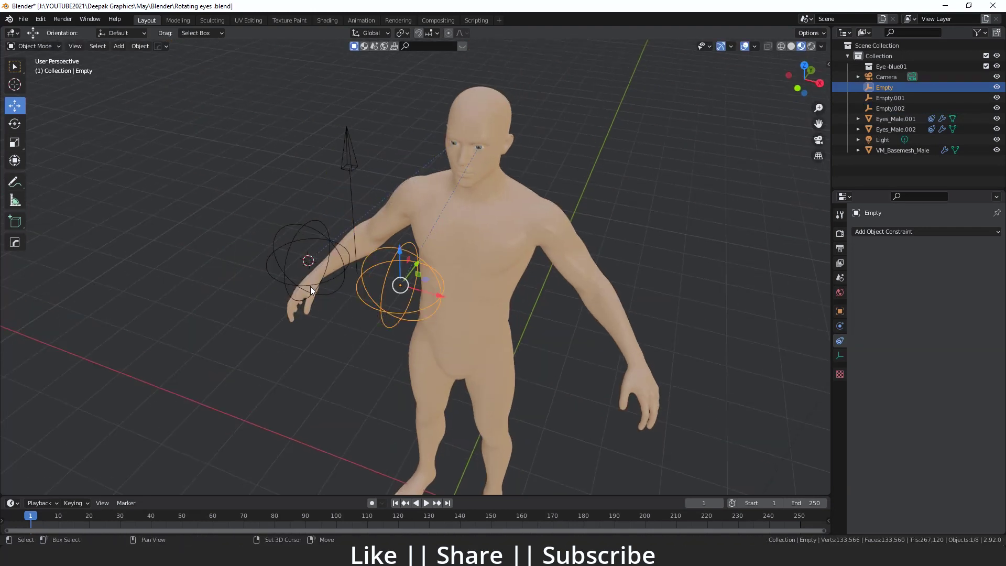
pyautogui.keyDown('shift'); pyautogui.click(307, 286); pyautogui.keyUp('shift')
pyautogui.moveTo(306, 287); pyautogui.dragTo(241, 170, button='middle')
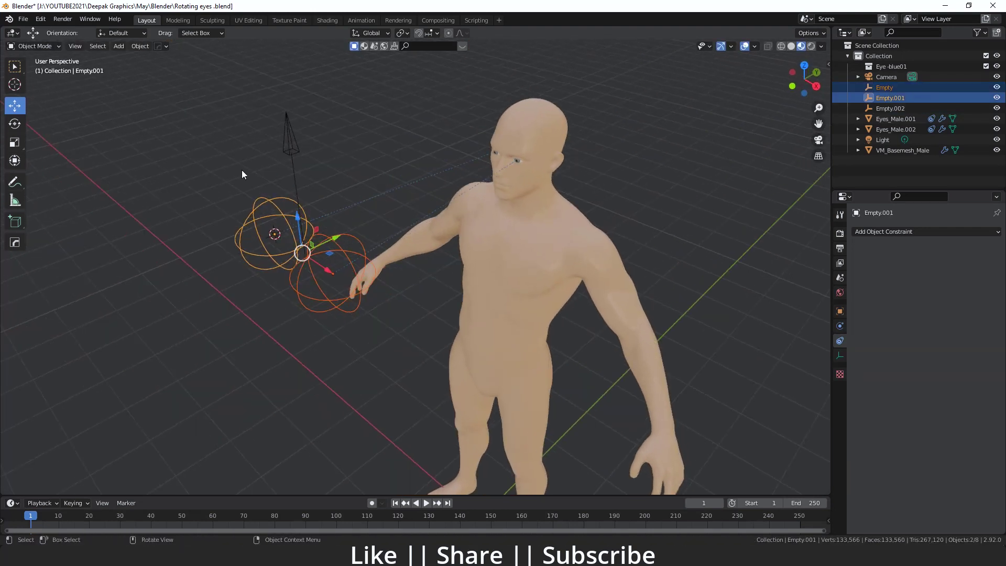
pyautogui.keyDown('shift'); pyautogui.click(291, 150); pyautogui.keyUp('shift')
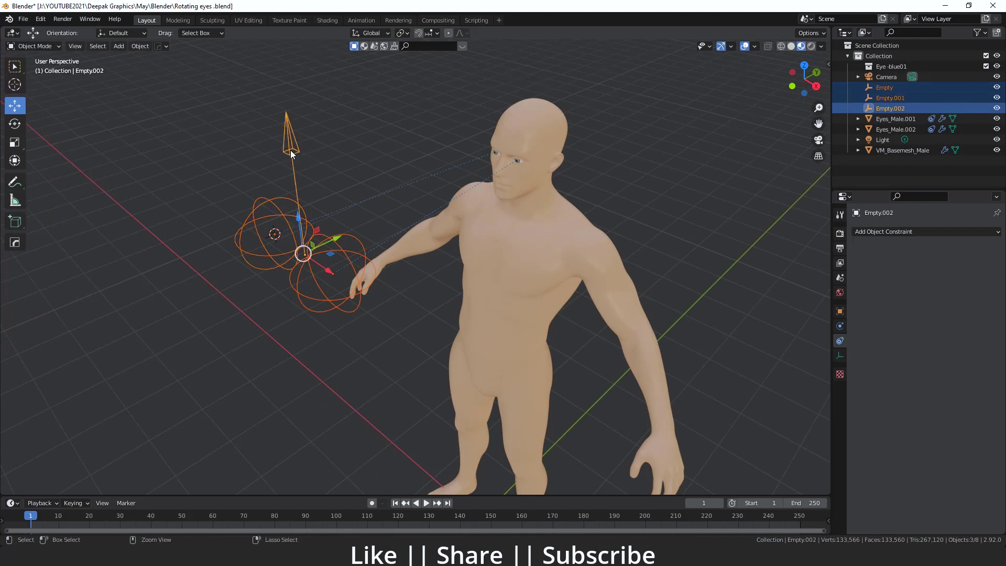
pyautogui.hotkey('ctrl', 'p')
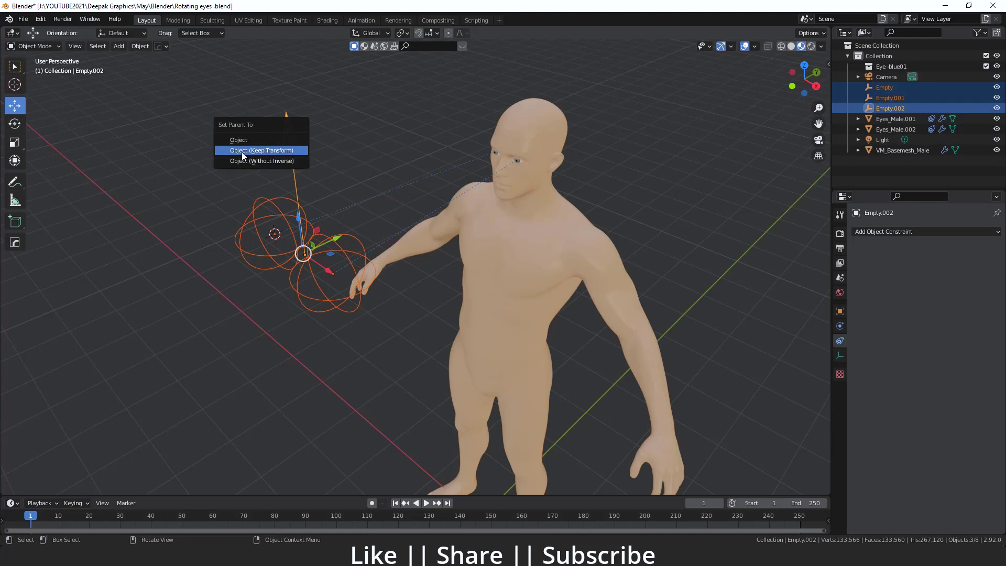
# Parent both sphere empties to Empty.002 using Object (Keep Transform)
pyautogui.click(266, 150)
pyautogui.click(303, 402)
pyautogui.moveTo(303, 403); pyautogui.dragTo(328, 323, button='middle')
# Select the arrow empty Empty.002 and start grabbing it
pyautogui.click(379, 201)
pyautogui.moveTo(379, 234); pyautogui.dragTo(357, 265, button='middle')
pyautogui.scroll(1, 378, 213)
pyautogui.press('g')
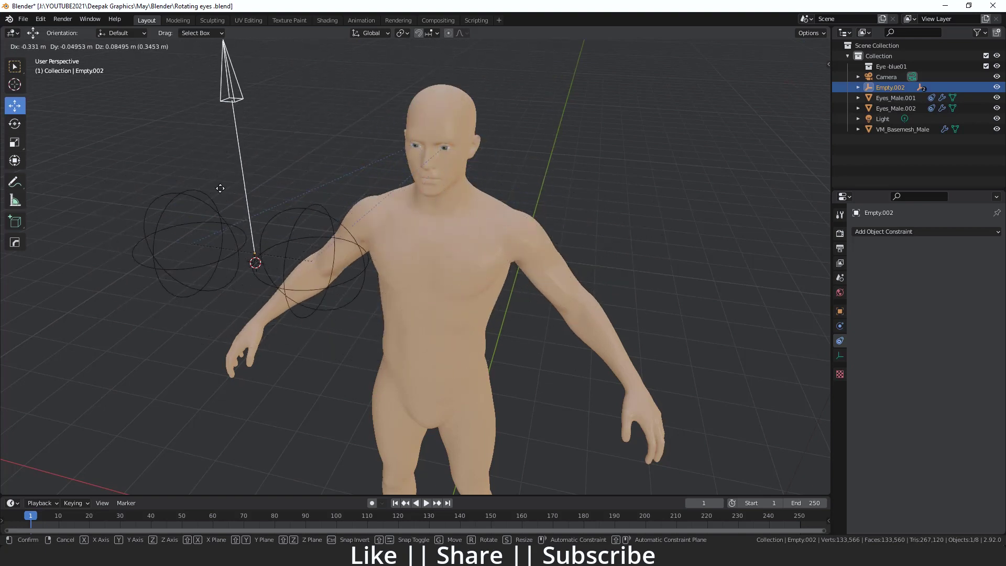
# Box-select the arrow rig and drag it along Y toward the face
pyautogui.click(307, 191)
pyautogui.moveTo(307, 191); pyautogui.dragTo(304, 228, button='middle')
pyautogui.moveTo(186, 284); pyautogui.dragTo(118, 200)
pyautogui.moveTo(209, 224); pyautogui.dragTo(438, 223)
pyautogui.click(438, 223)
pyautogui.moveTo(438, 223); pyautogui.dragTo(303, 313, button='middle')
# Test-move the Empty sphere and then Empty.002, cancelling both moves
pyautogui.click(273, 312)
pyautogui.press('g')
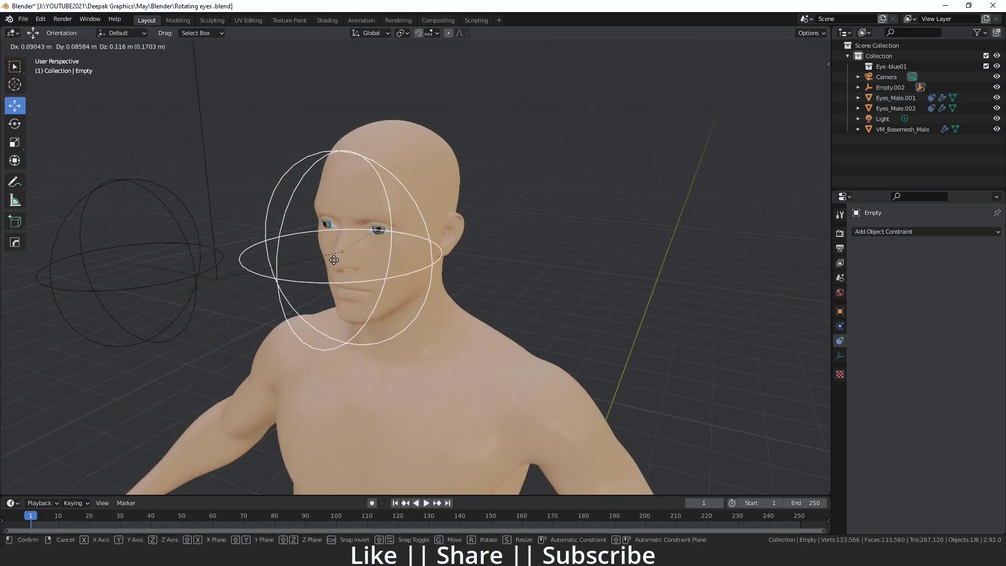
pyautogui.rightClick(236, 292)
pyautogui.scroll(-2, 214, 156)
pyautogui.click(307, 210)
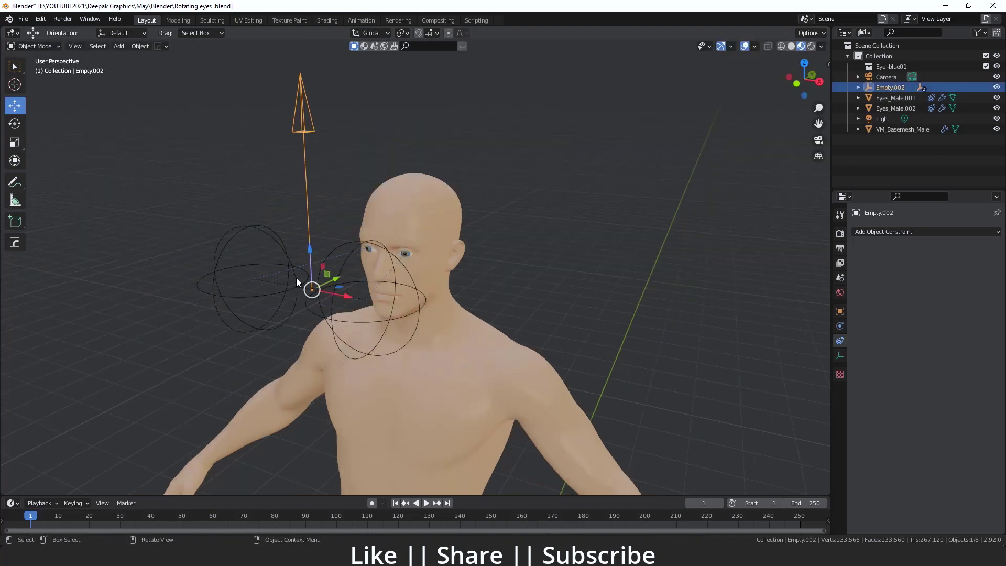
pyautogui.press('g')
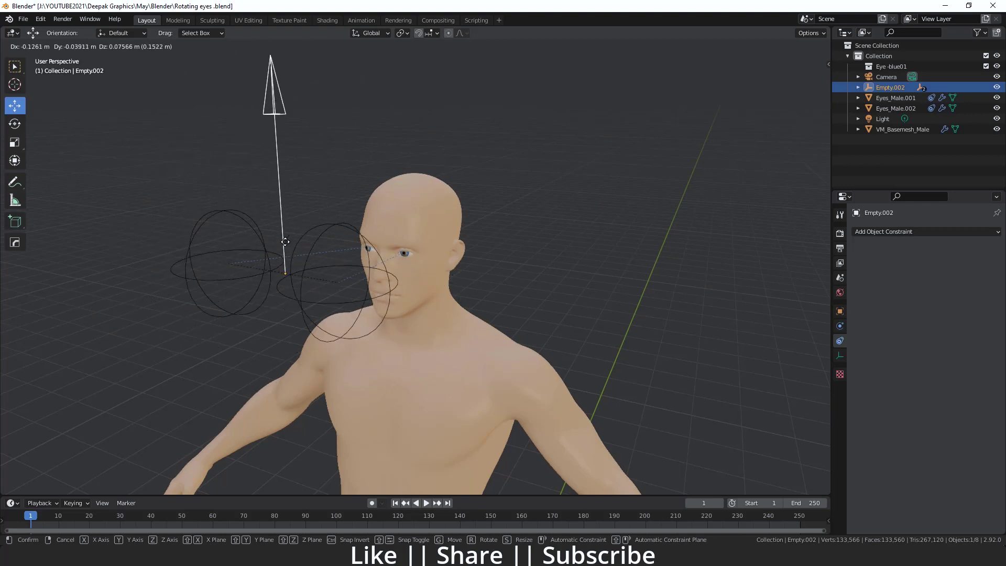
pyautogui.rightClick(285, 242)
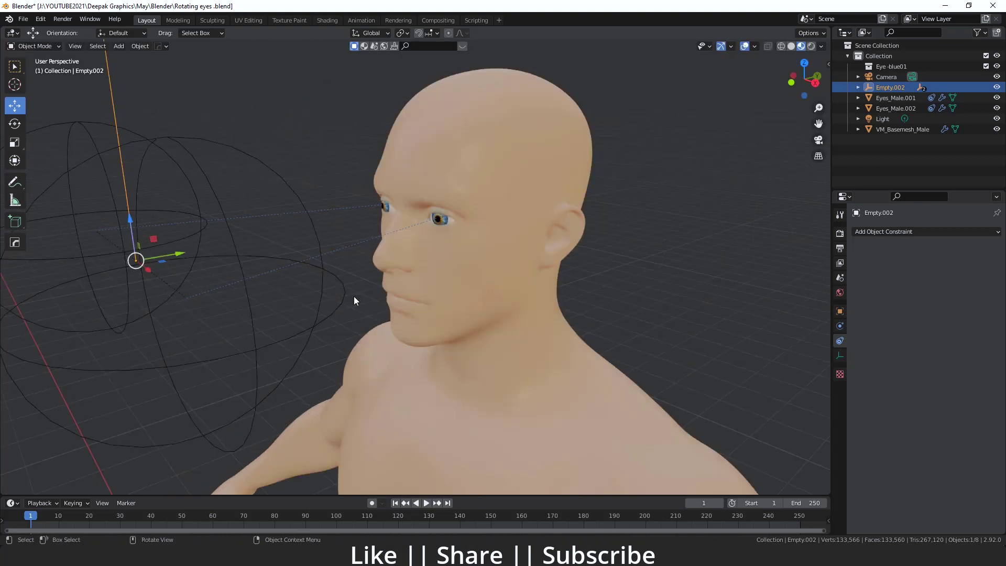